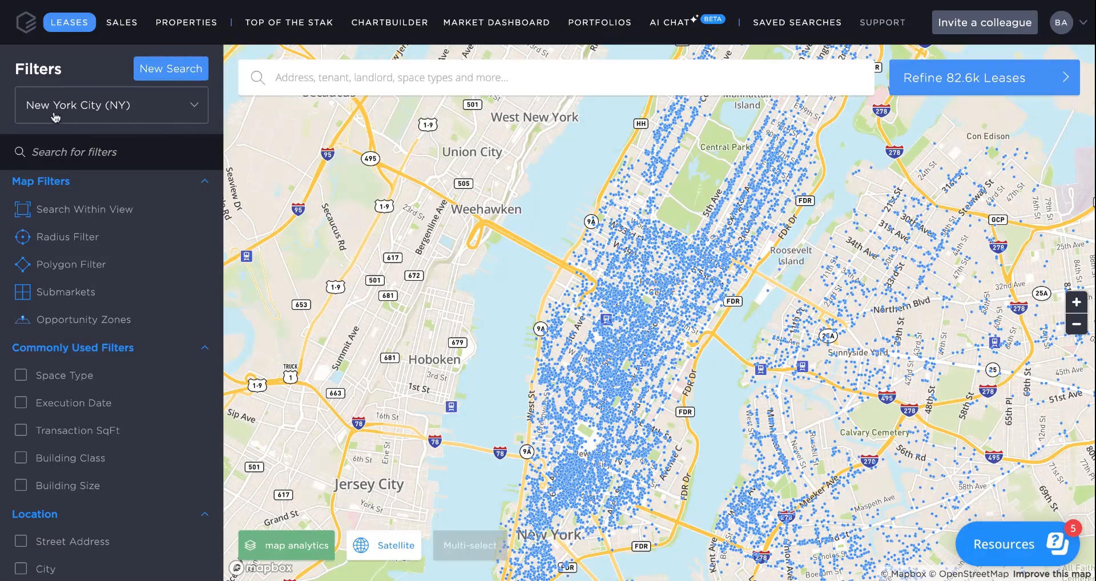
# - Filter the New York City leases by Execution Date to those signed within the past year
pyautogui.scroll(-2, 108, 199)
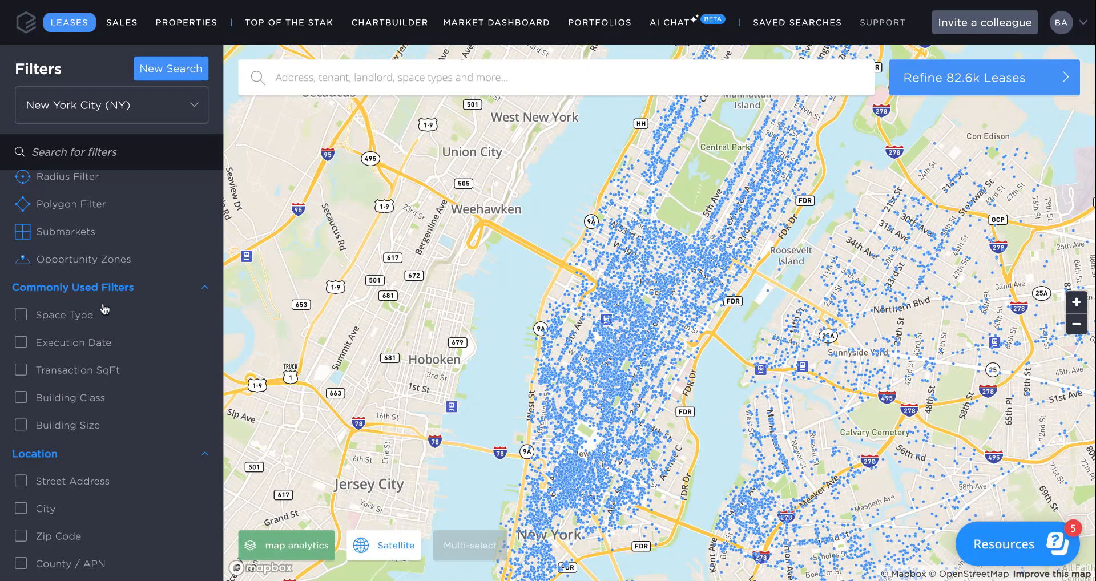
pyautogui.click(100, 352)
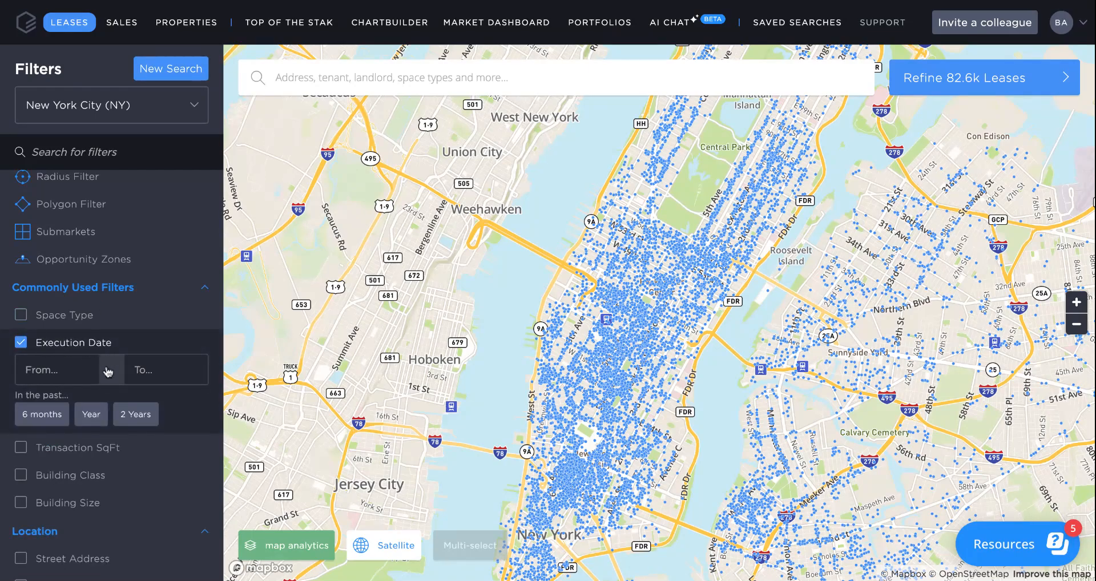
pyautogui.click(92, 415)
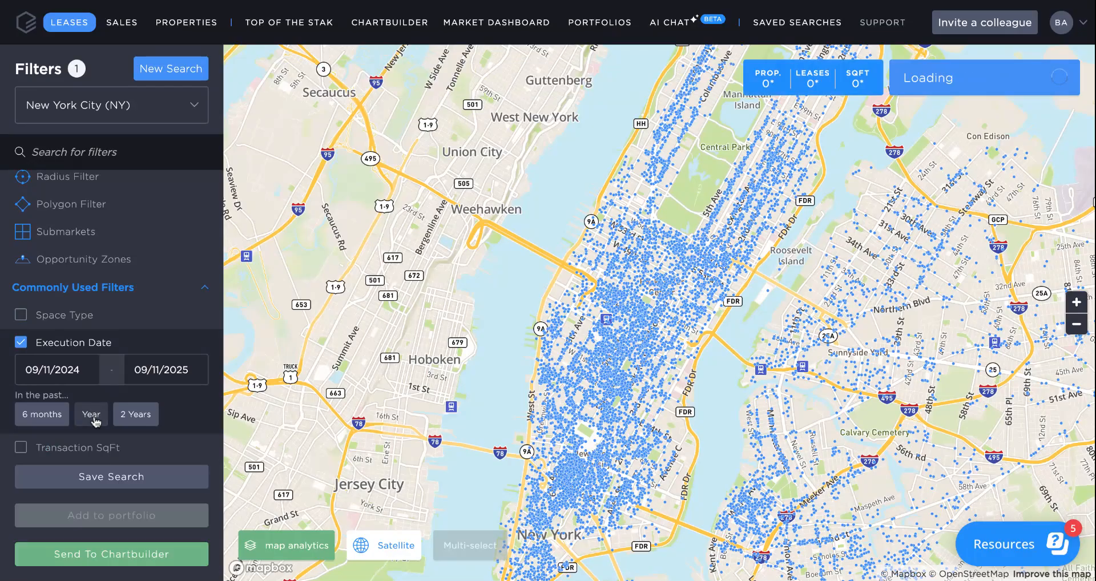
# - Limit the Transaction SqFt filter to a range of 1,000 to 10,000
pyautogui.scroll(-1, 142, 354)
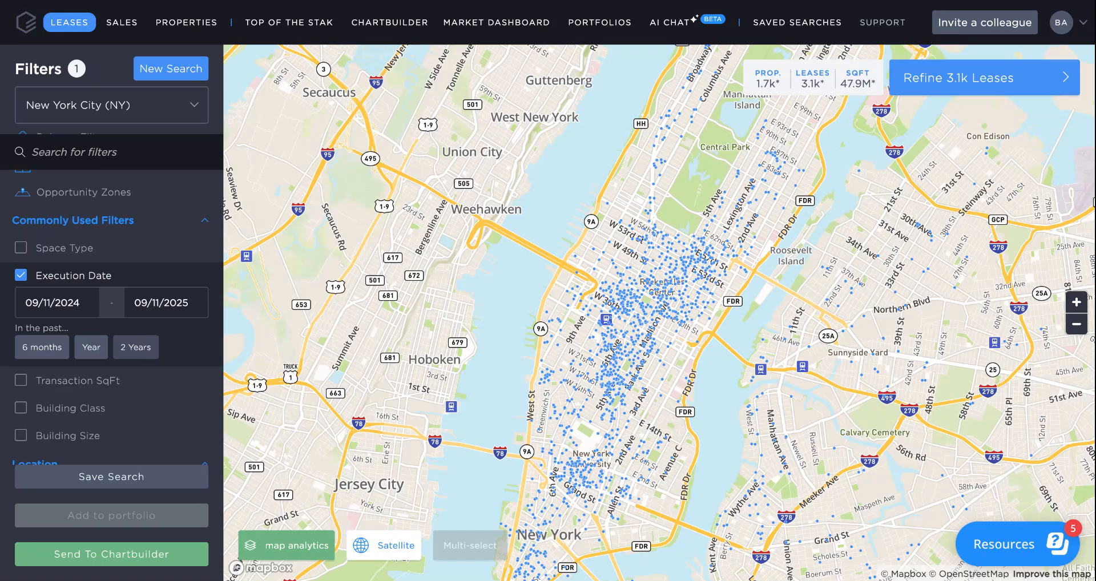
pyautogui.scroll(-1, 116, 365)
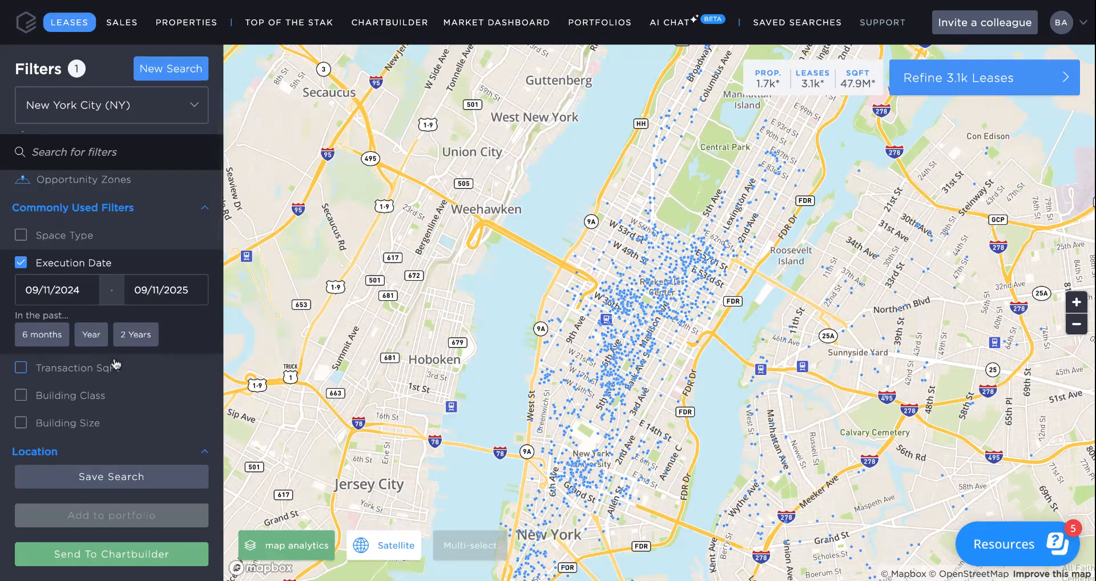
pyautogui.click(75, 365)
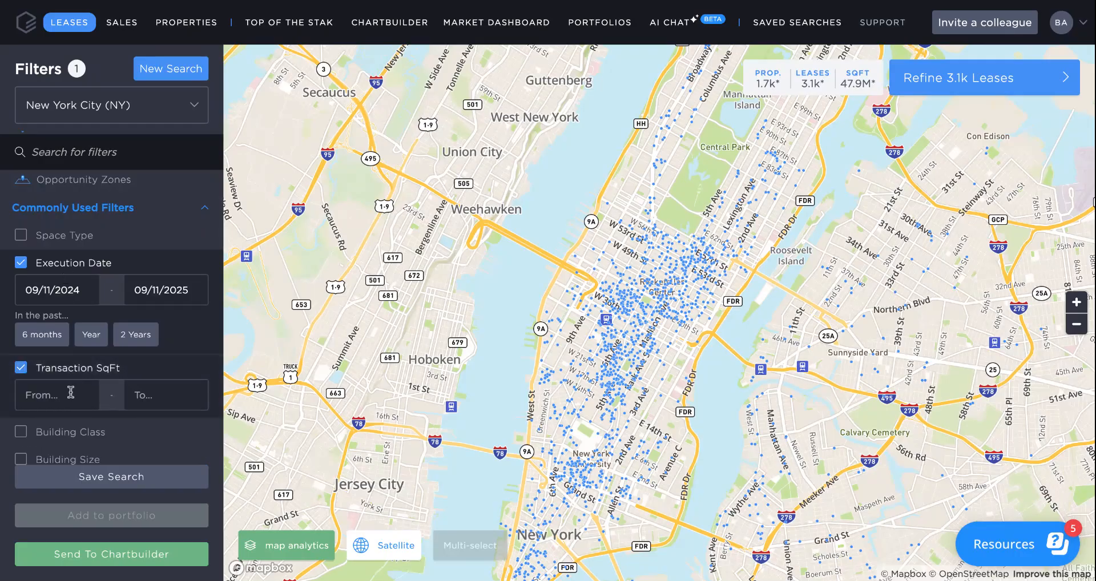
pyautogui.write('1000')
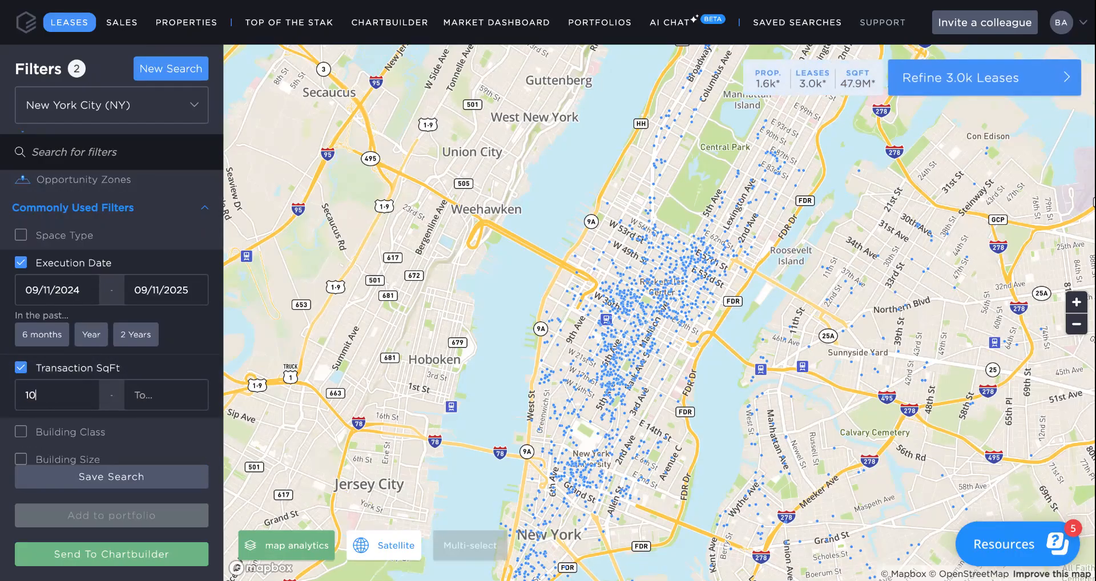
pyautogui.click(149, 399)
pyautogui.write('100000')
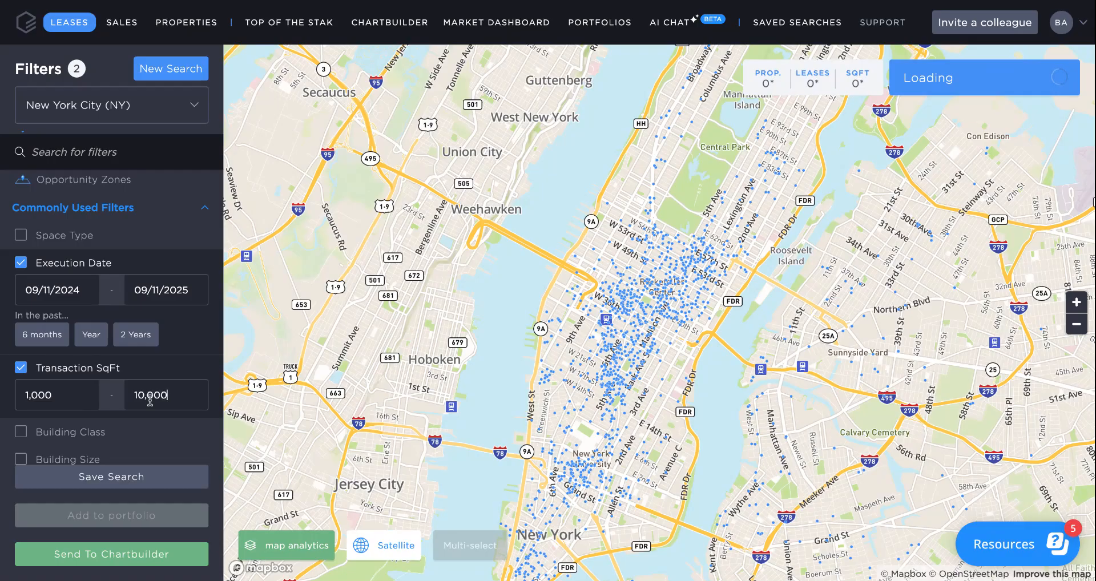
# - Find the Tenant Industry filter by searching for "tena" and restrict the leases to Financial Services tenants
pyautogui.scroll(-1, 122, 278)
pyautogui.scroll(-2, 122, 278)
pyautogui.scroll(-2, 104, 243)
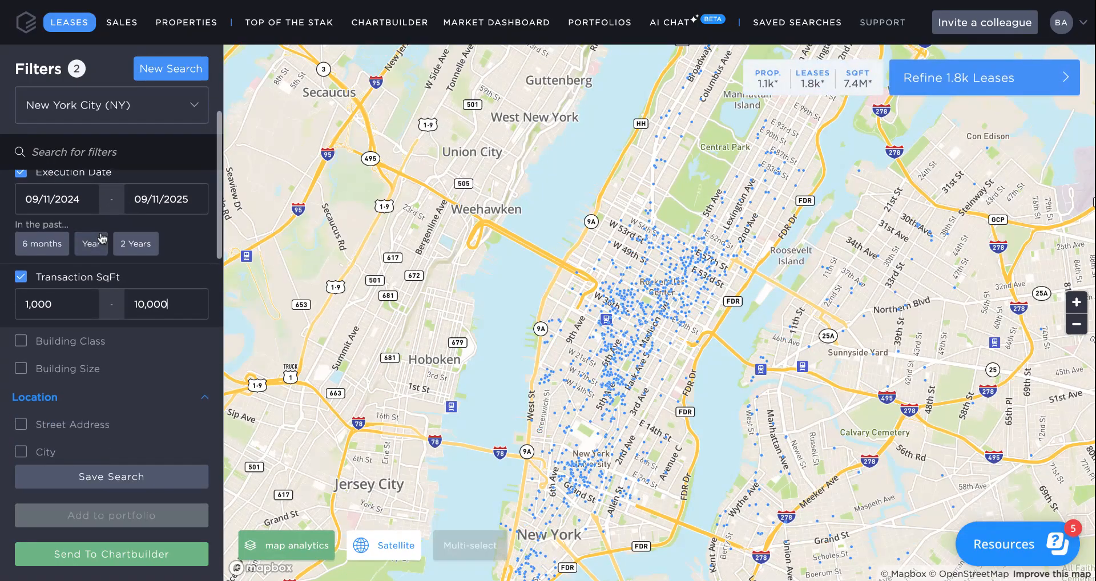
pyautogui.scroll(-1, 103, 242)
pyautogui.scroll(-2, 108, 260)
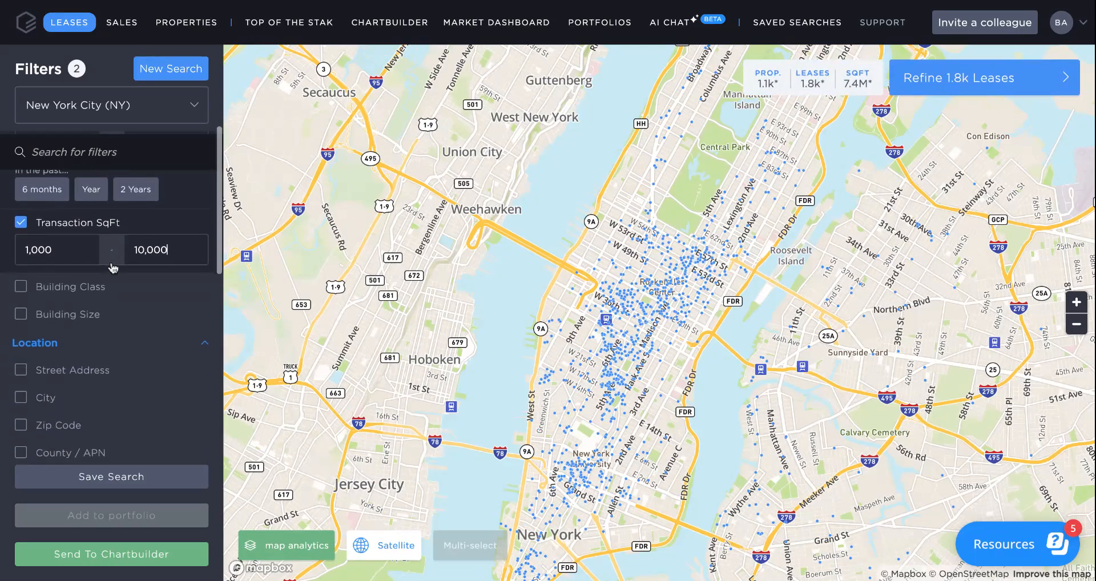
pyautogui.scroll(-10, 113, 269)
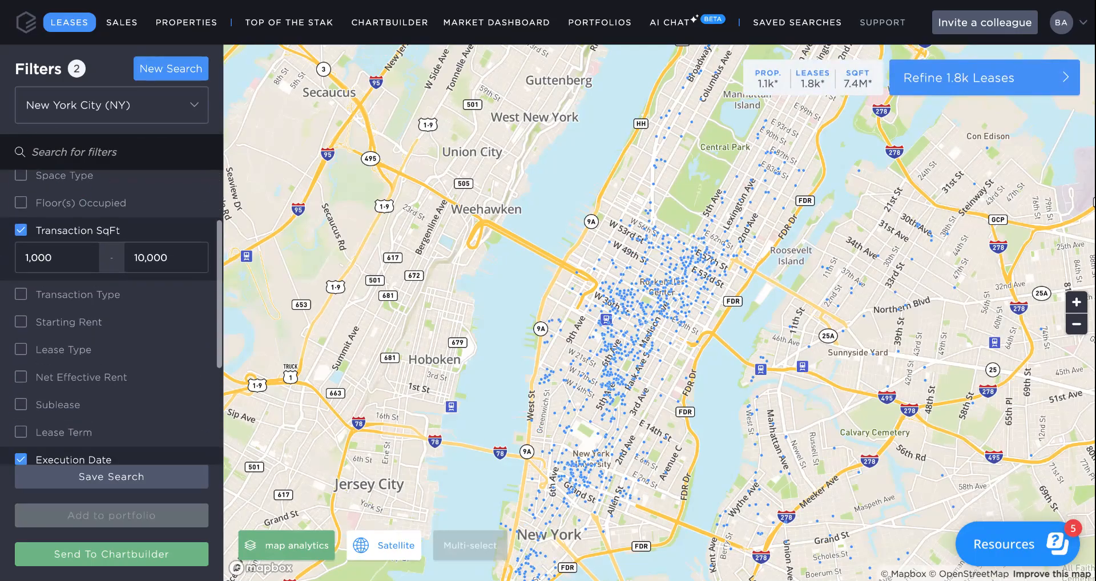
pyautogui.scroll(-2, 113, 269)
pyautogui.click(79, 164)
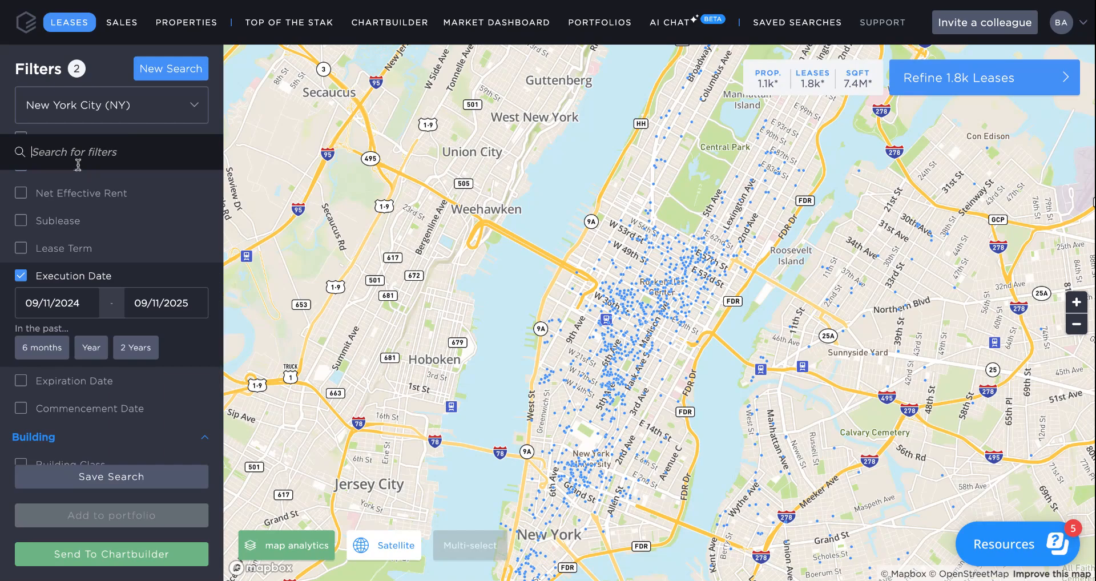
pyautogui.write('tena')
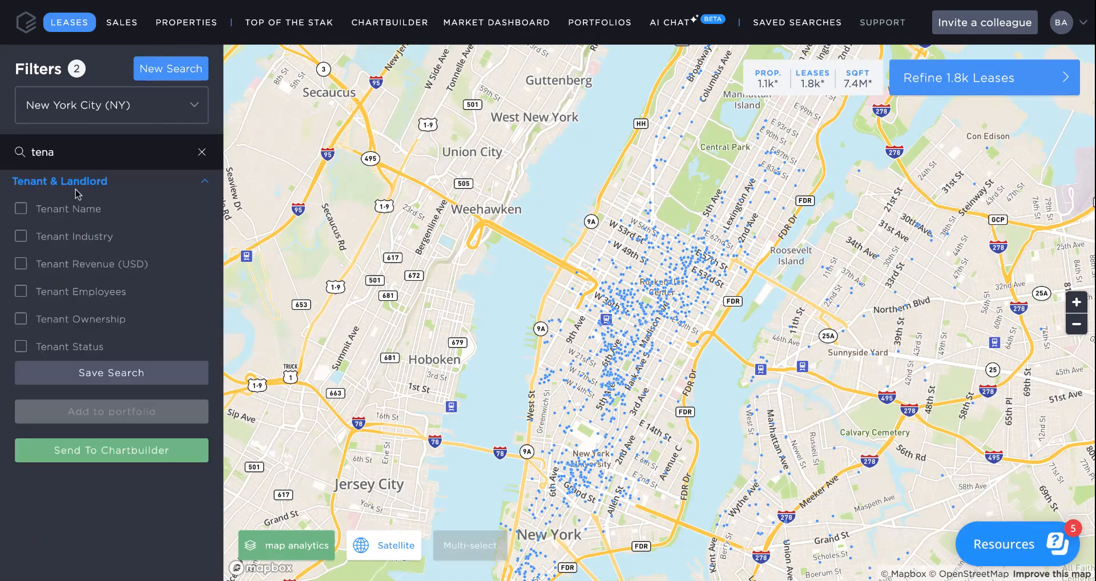
pyautogui.click(72, 235)
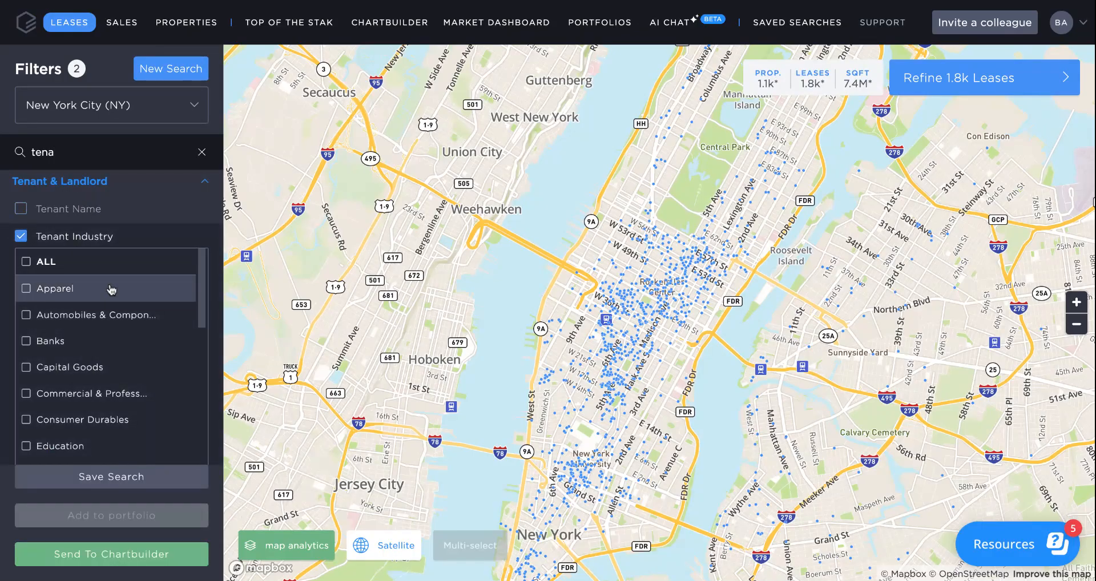
pyautogui.scroll(-5, 111, 289)
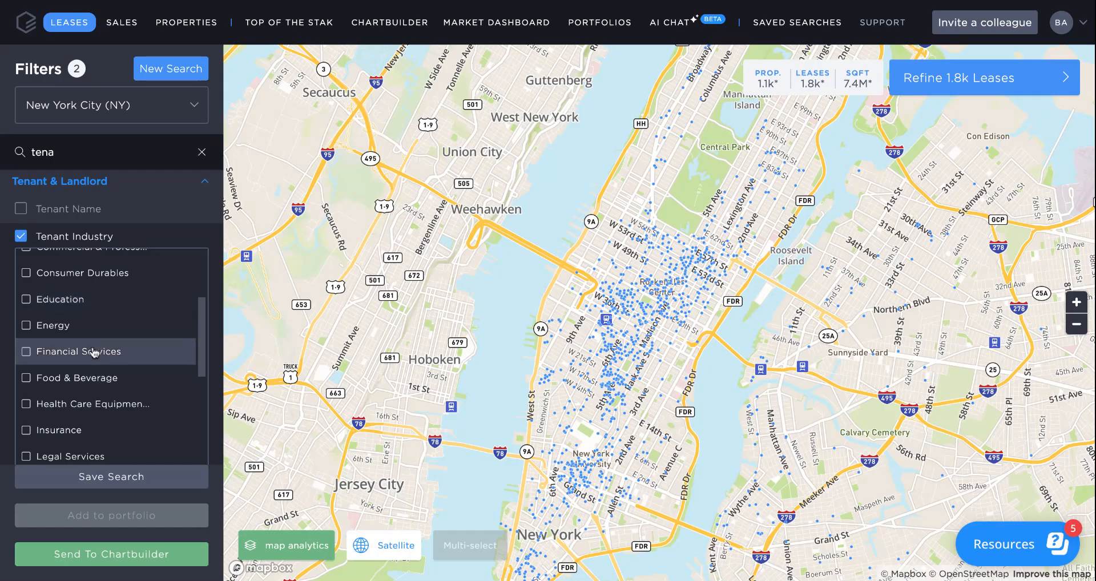
pyautogui.click(90, 350)
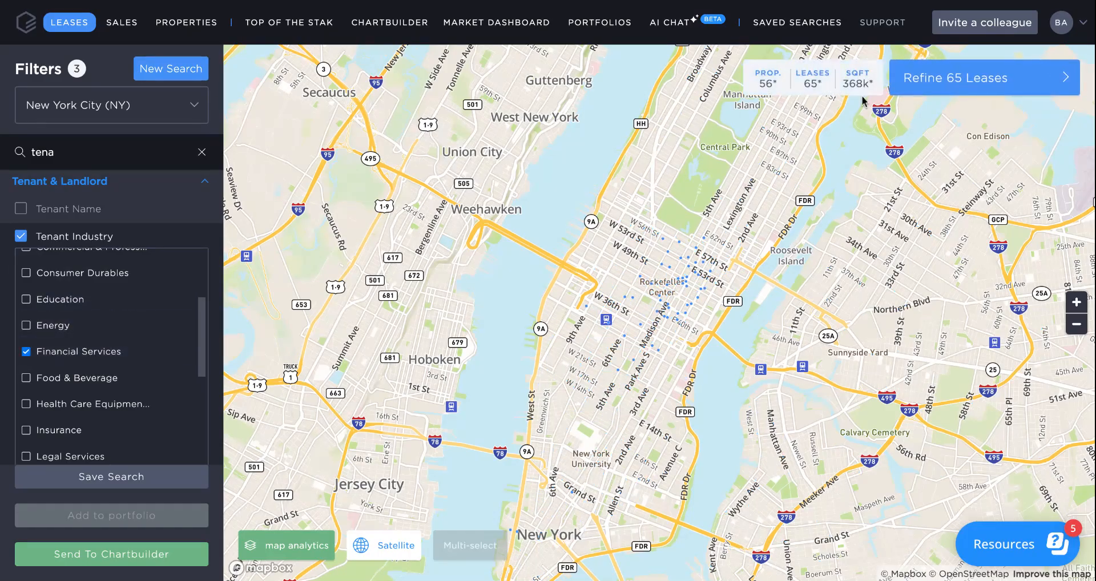
# - Open the list view of the filtered leases and review the applied filters
pyautogui.click(956, 81)
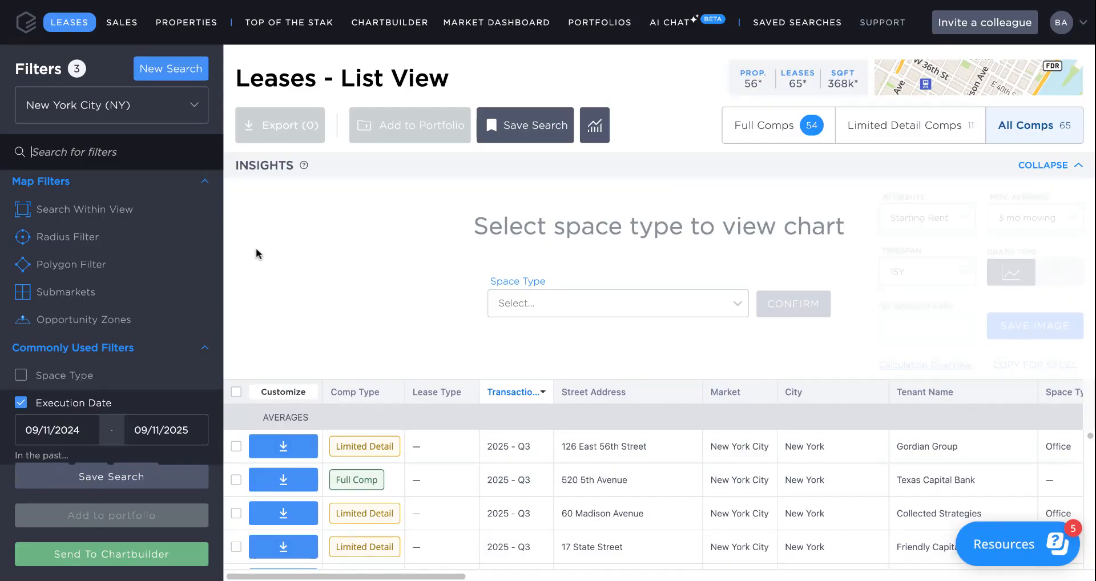
pyautogui.scroll(-4, 199, 277)
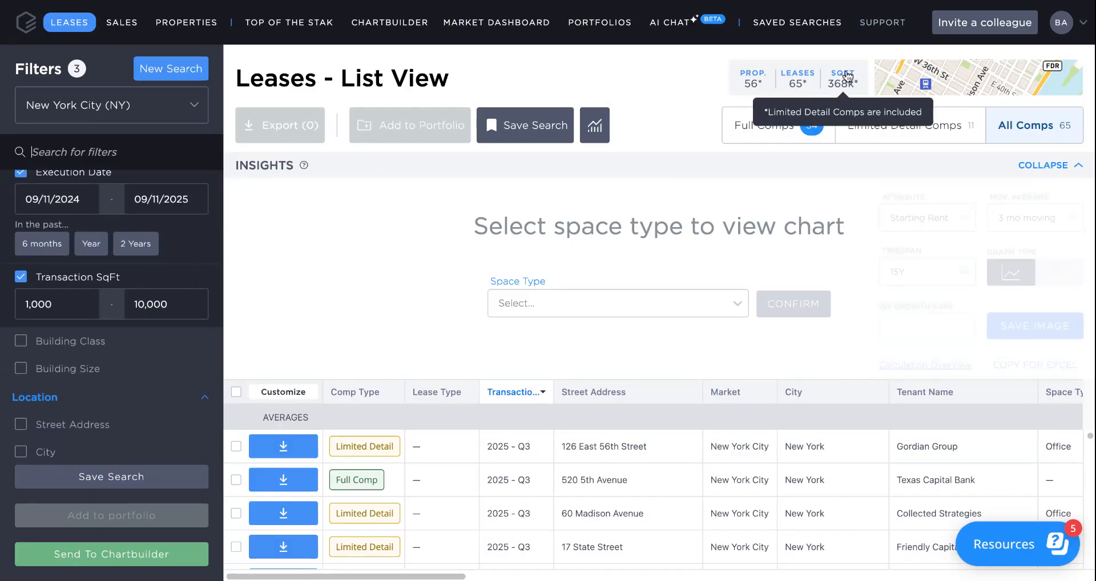
# - Start a new search and limit the Expiration Date filter to active leases from 09/11/2025 to 12/31/2025
pyautogui.click(195, 76)
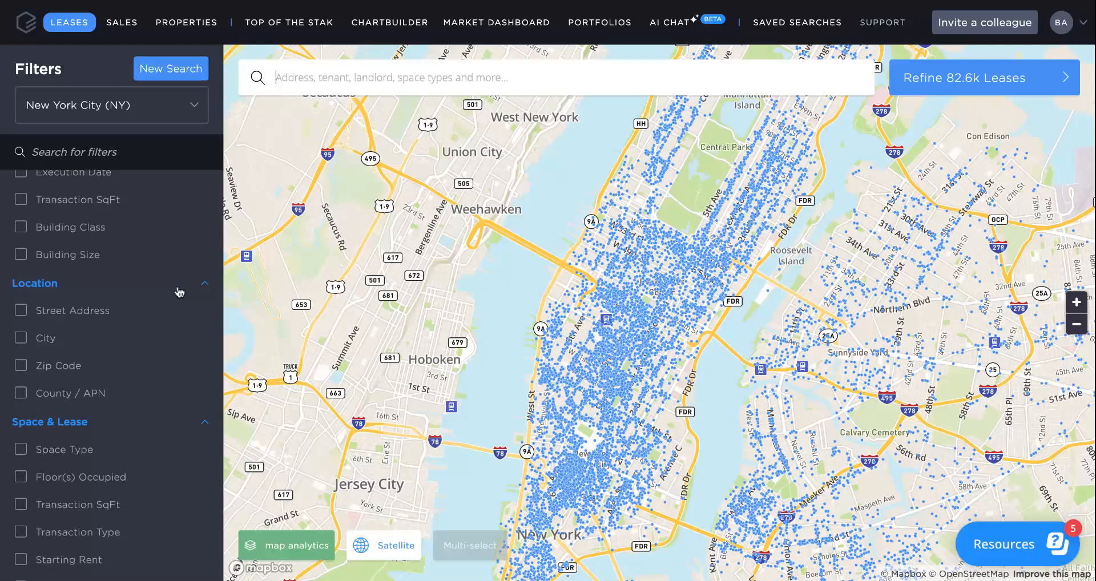
pyautogui.scroll(-2, 166, 304)
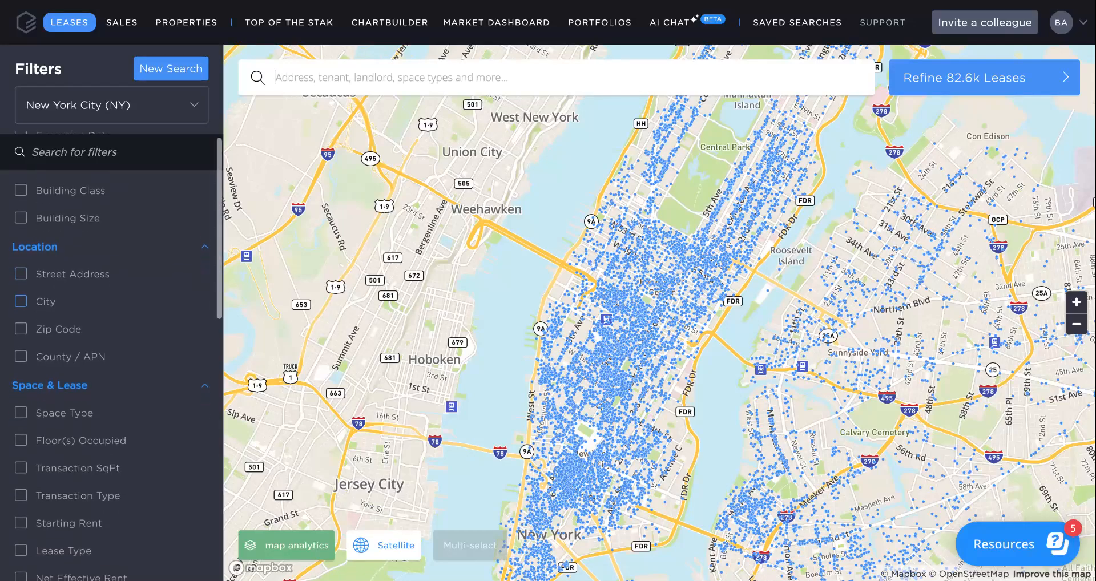
pyautogui.scroll(-1, 114, 303)
pyautogui.scroll(-3, 114, 308)
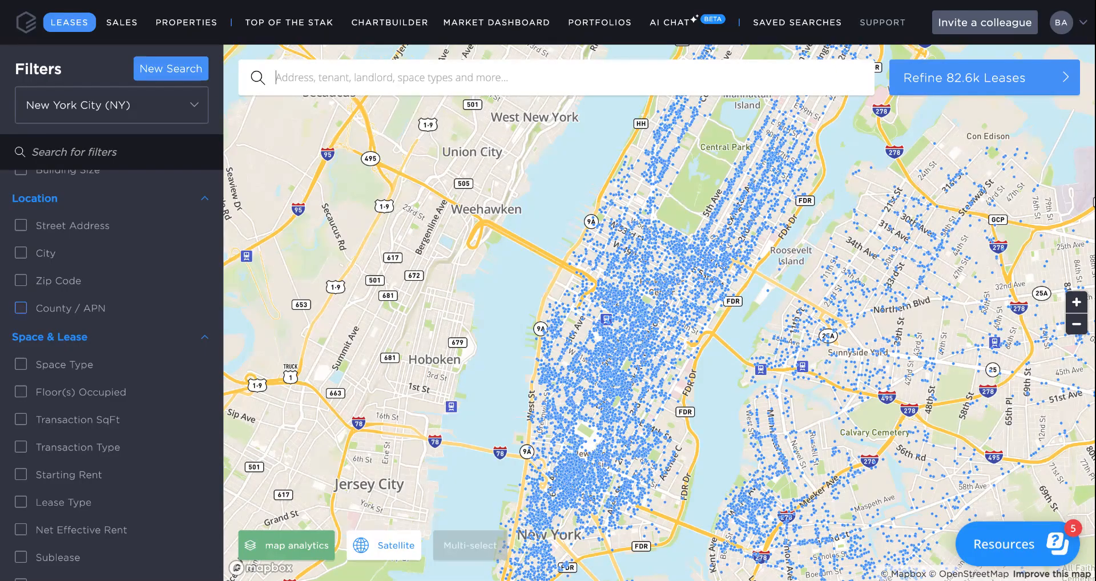
pyautogui.scroll(7, 126, 210)
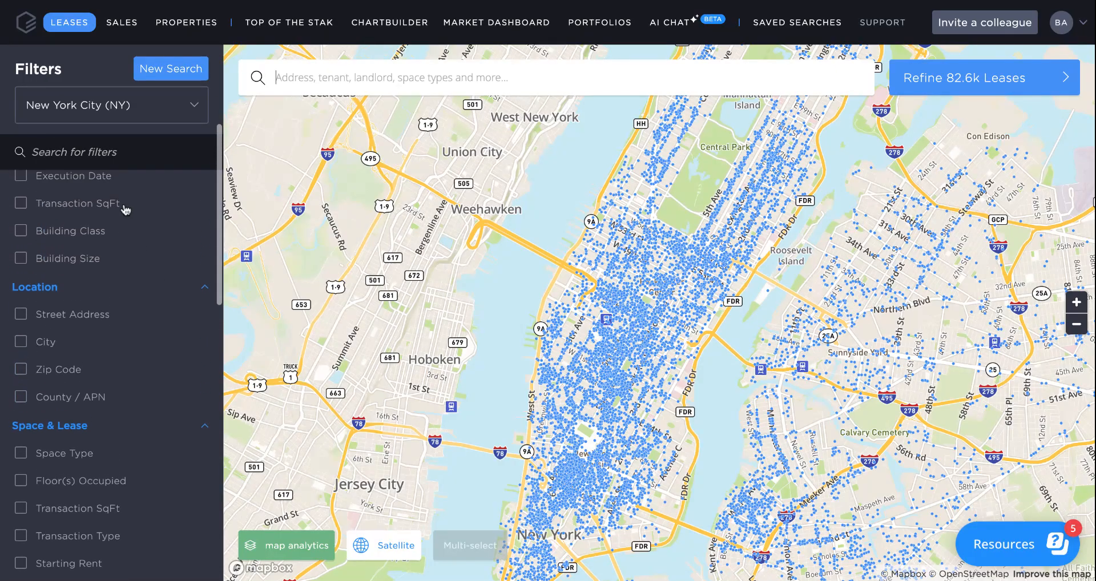
pyautogui.click(92, 153)
pyautogui.write('expi')
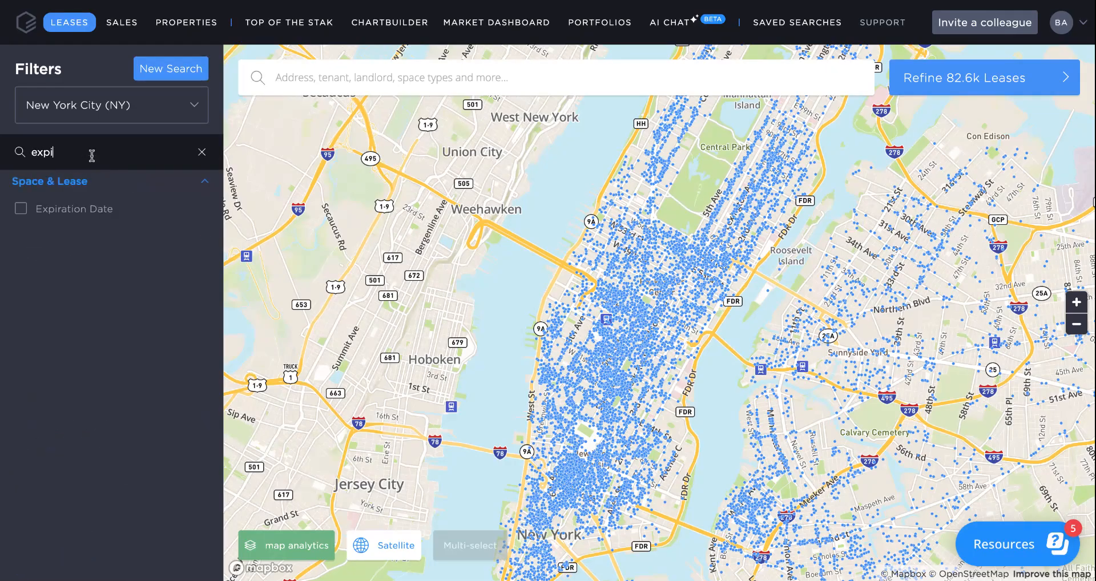
pyautogui.click(83, 210)
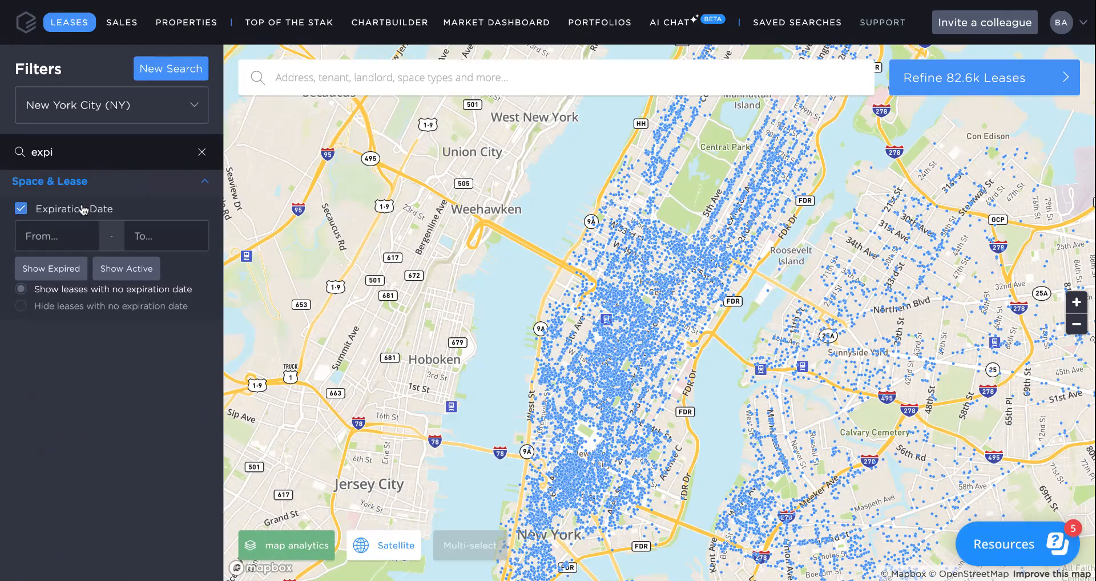
pyautogui.click(127, 270)
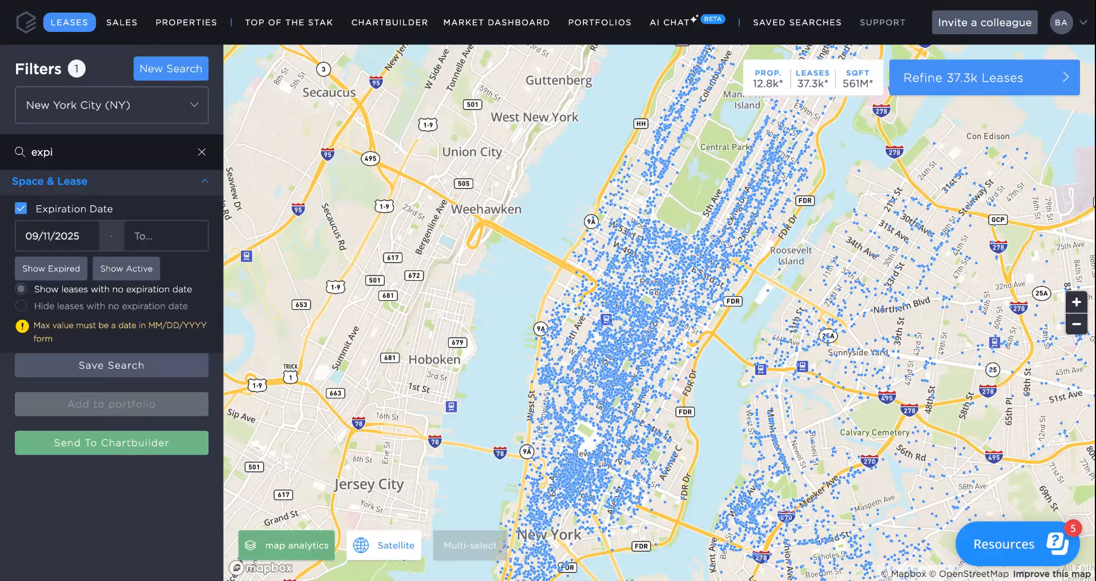
pyautogui.click(135, 235)
pyautogui.write('12/31/')
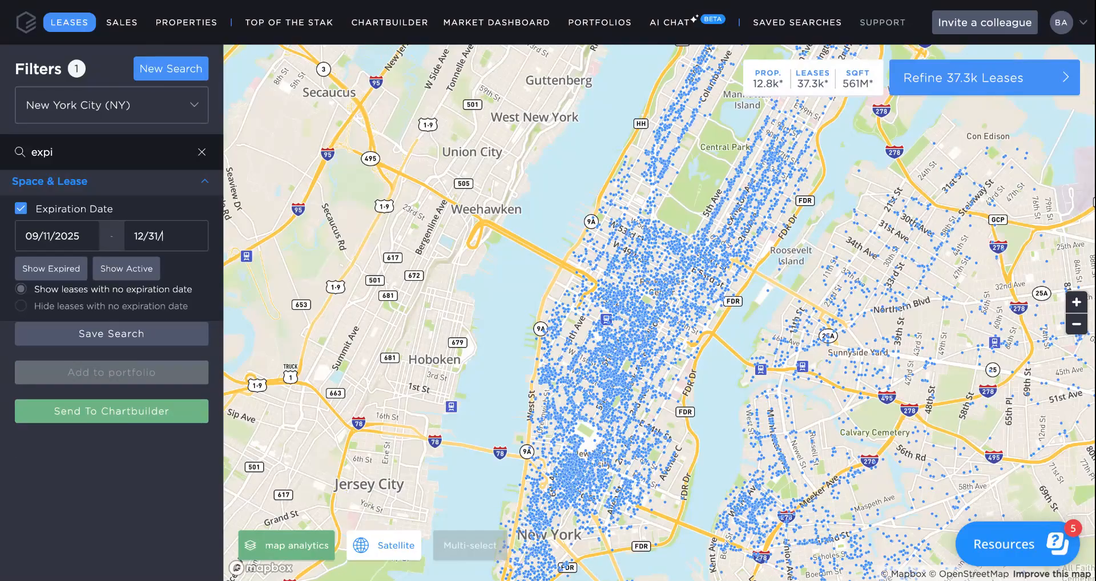
pyautogui.write('2025')
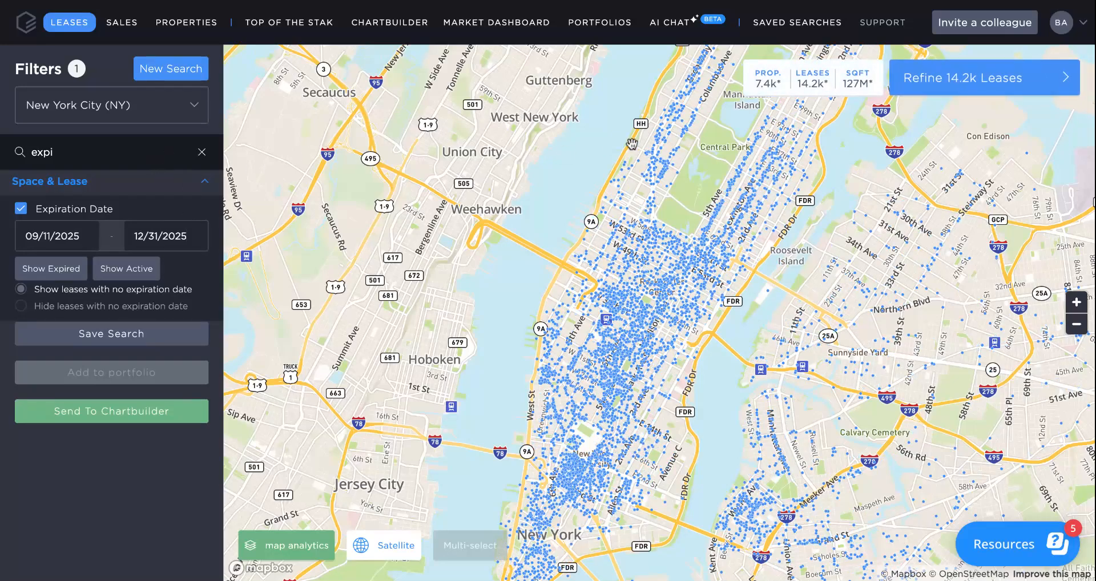
# - Clear the filter lookup, and restrict the leases to 1,000 to 10,000 Transaction SqFt in class B buildings
pyautogui.click(213, 183)
pyautogui.click(210, 184)
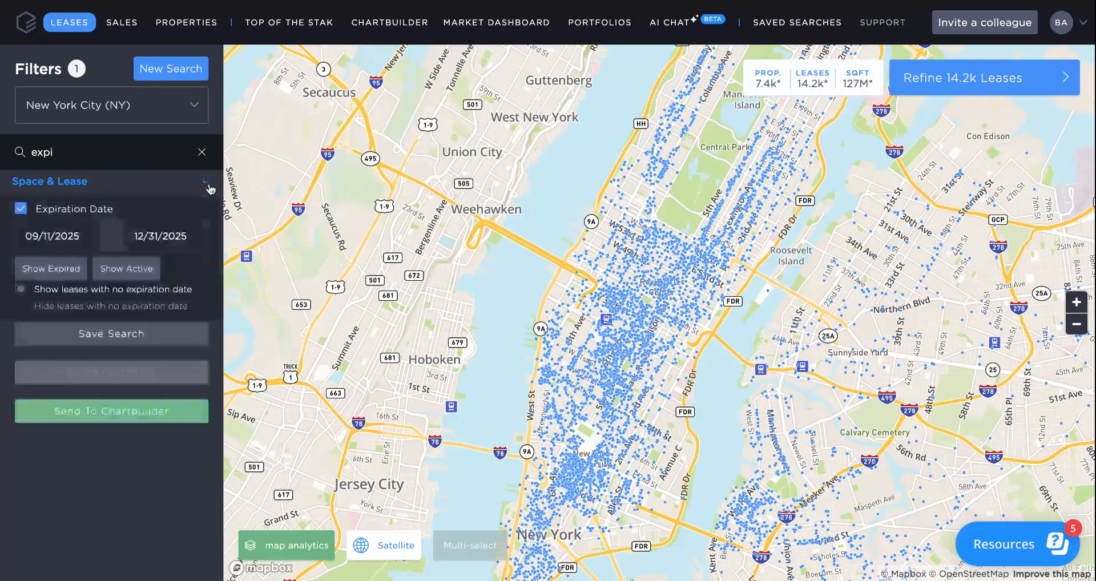
pyautogui.click(202, 151)
pyautogui.scroll(-1, 147, 237)
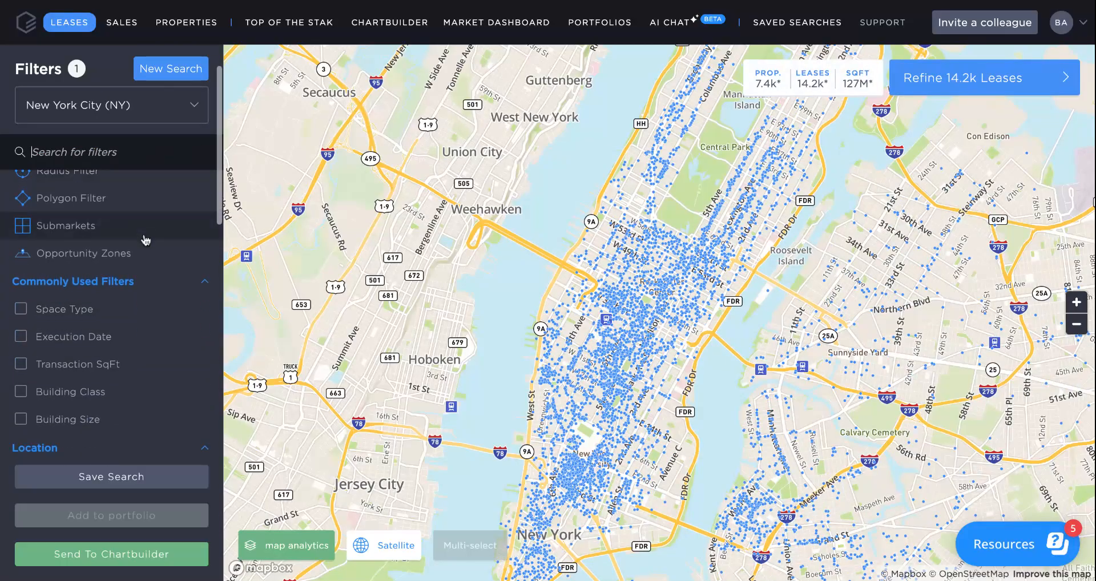
pyautogui.click(104, 363)
pyautogui.click(68, 389)
pyautogui.write('1000')
pyautogui.click(139, 391)
pyautogui.write('10,000')
pyautogui.click(108, 428)
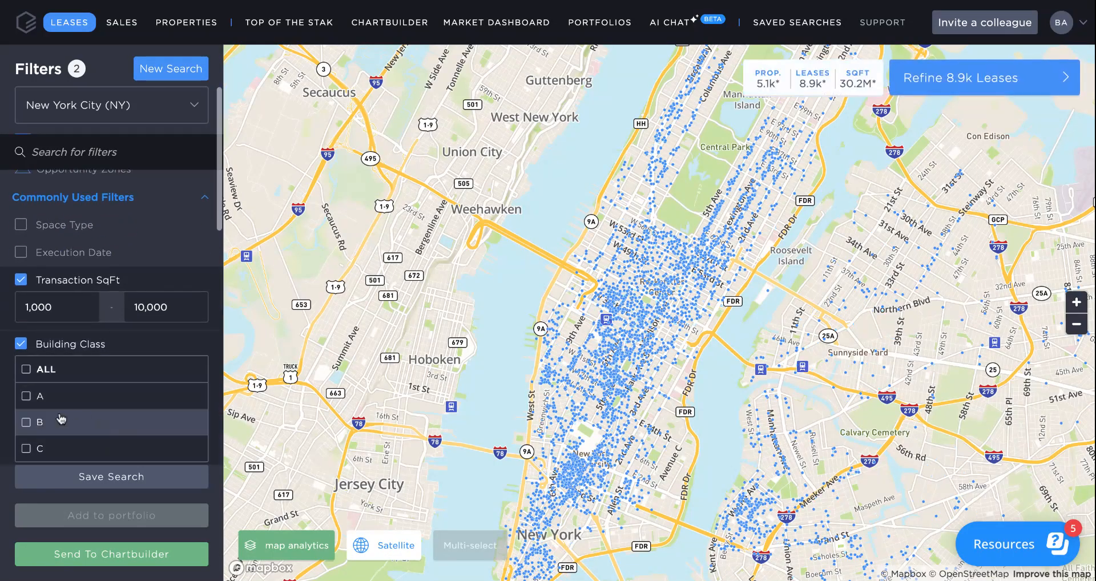
pyautogui.click(61, 417)
# - Find the tenant filters with "ten", restrict Tenant Industry to Legal Services, and remove that industry filter again
pyautogui.scroll(-8, 118, 335)
pyautogui.scroll(-1, 117, 335)
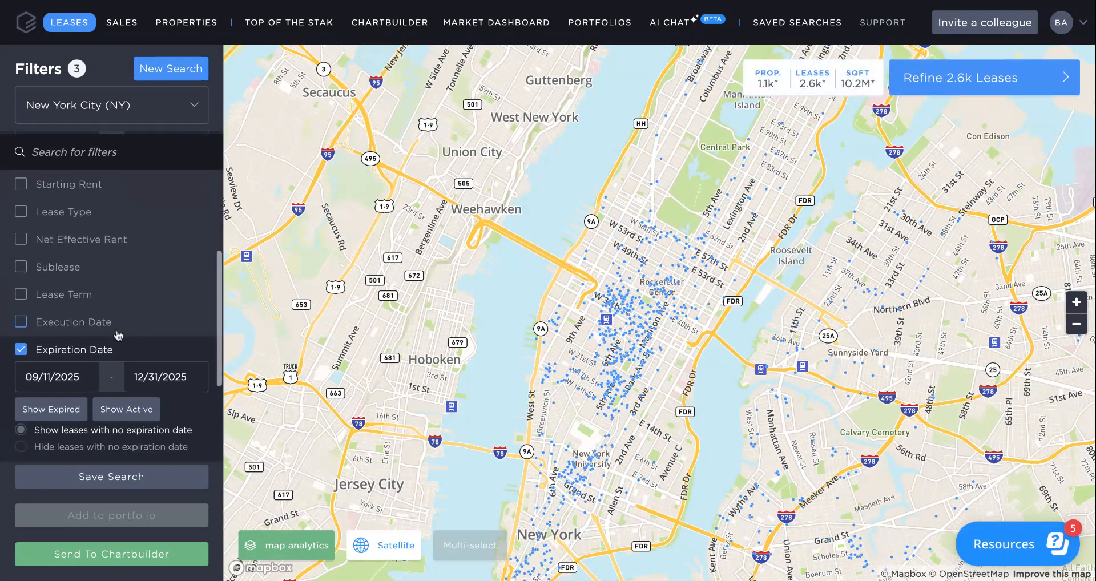
pyautogui.click(117, 151)
pyautogui.write('ten')
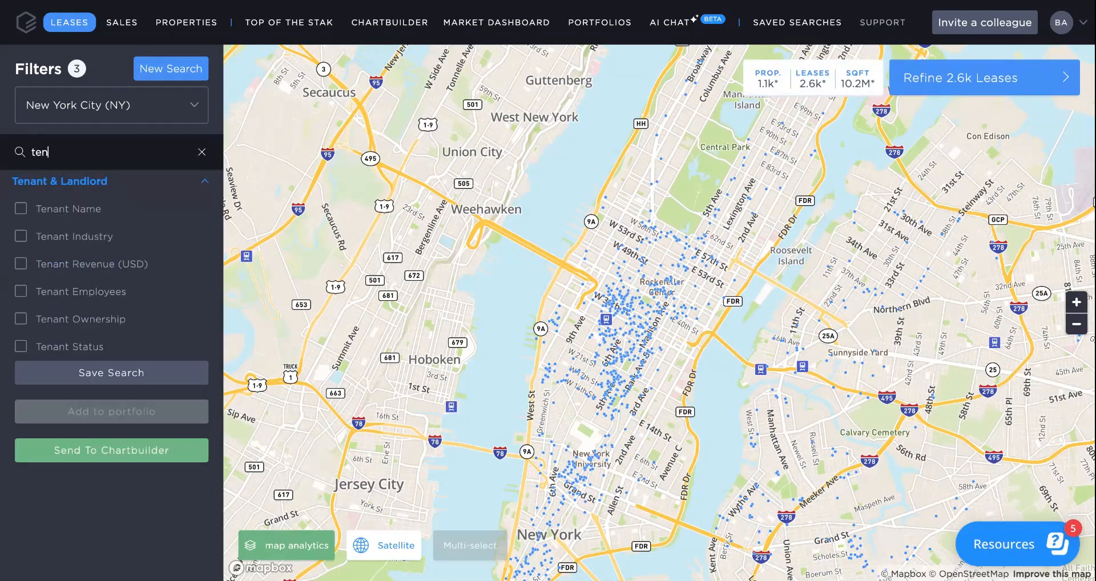
pyautogui.click(102, 245)
pyautogui.scroll(-4, 72, 371)
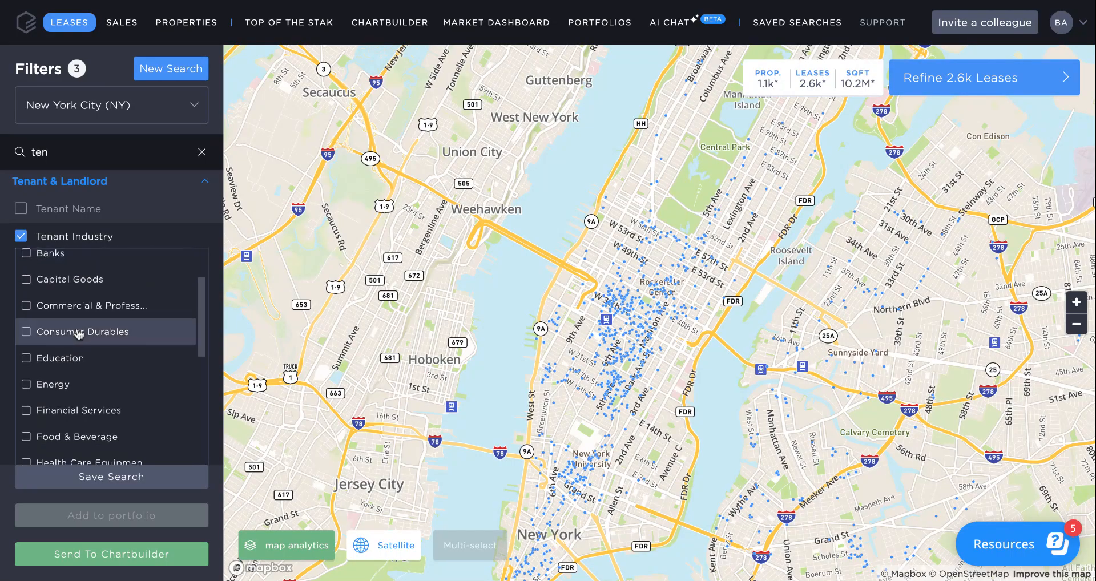
pyautogui.click(66, 398)
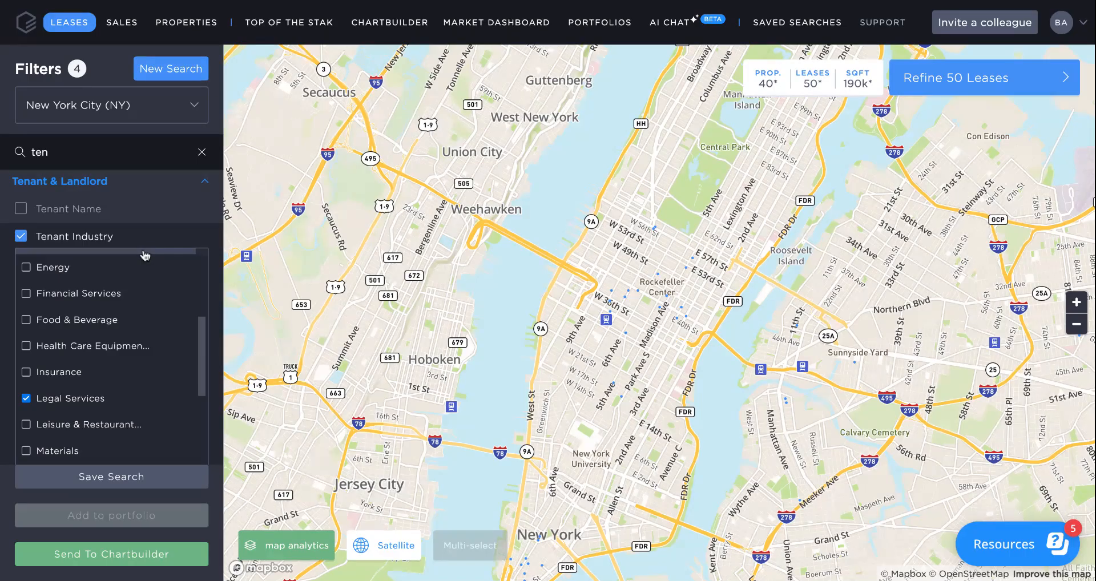
pyautogui.click(101, 244)
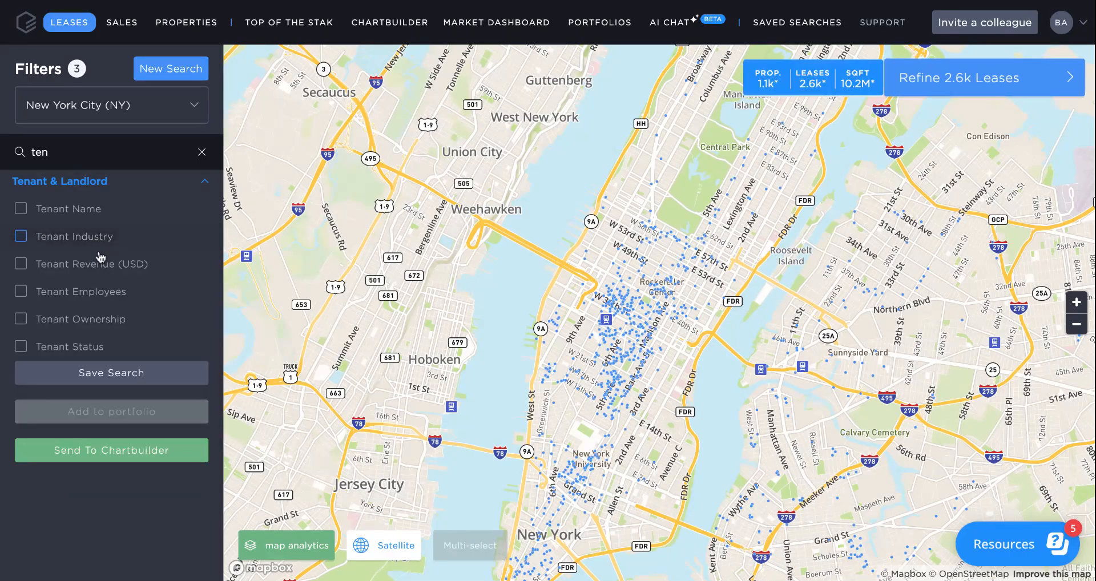
# - Clear the filter lookup, start a new search, and restrict the leases' Execution Date to the past 6 months
pyautogui.click(202, 152)
pyautogui.scroll(-3, 152, 247)
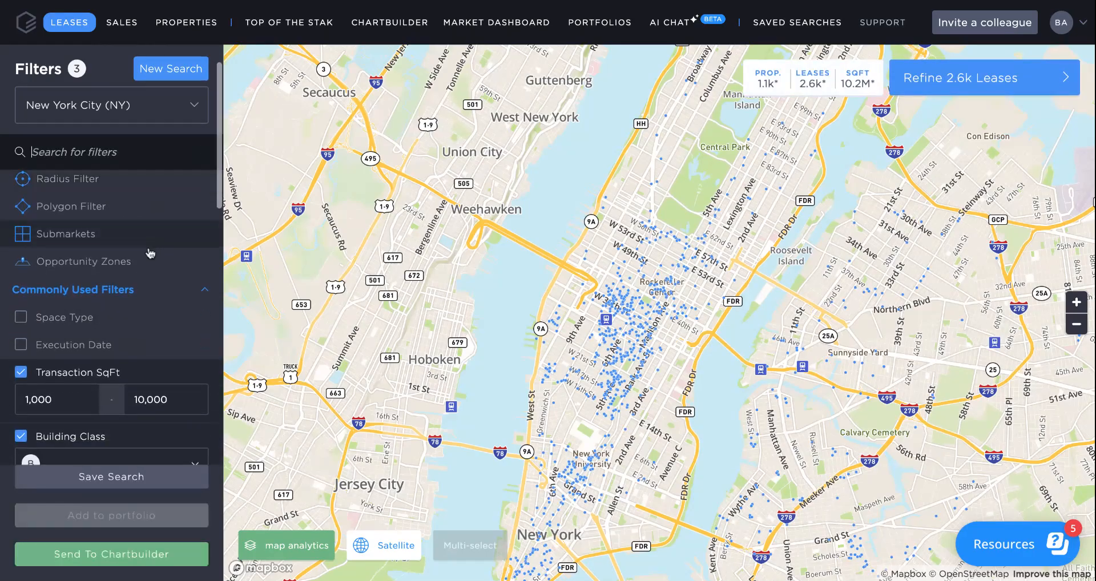
pyautogui.click(171, 69)
pyautogui.click(90, 254)
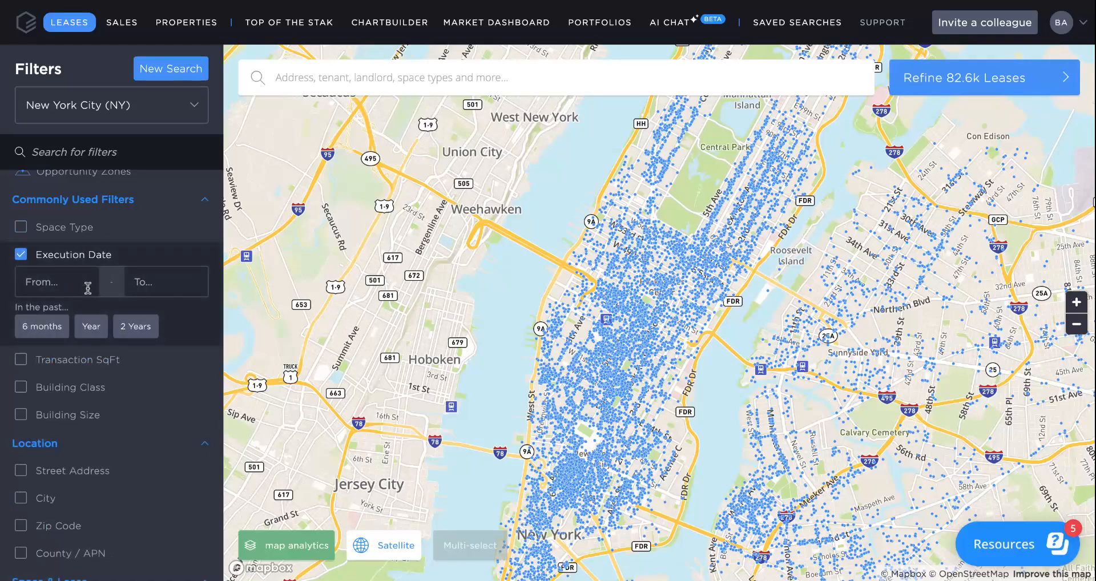
pyautogui.click(57, 326)
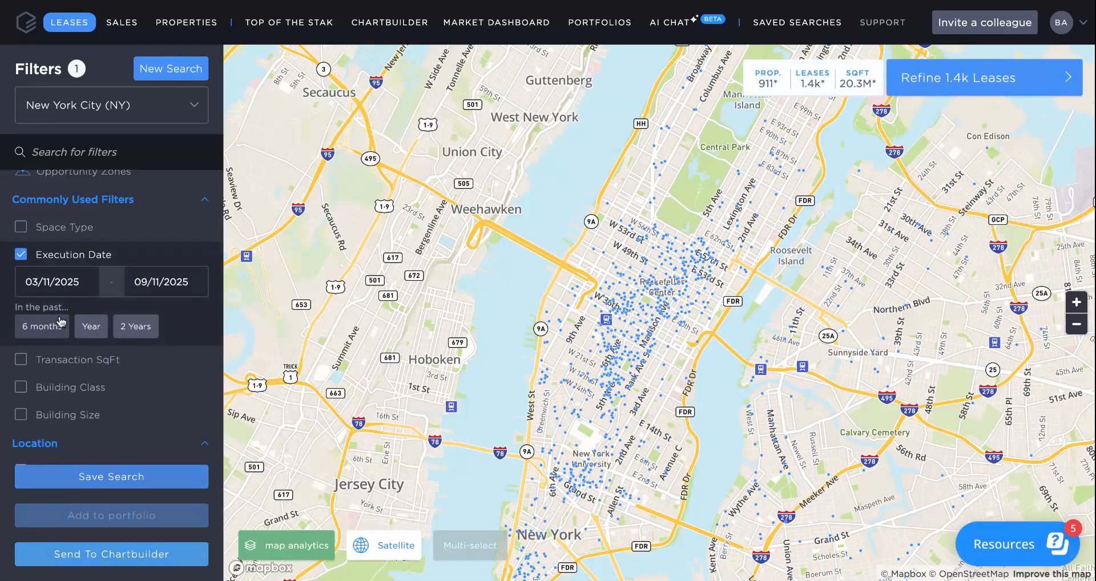
# - Remove the end date from the Execution Date filter, keeping 03/11/2025 as the start, and open the leases in list view
pyautogui.click(155, 281)
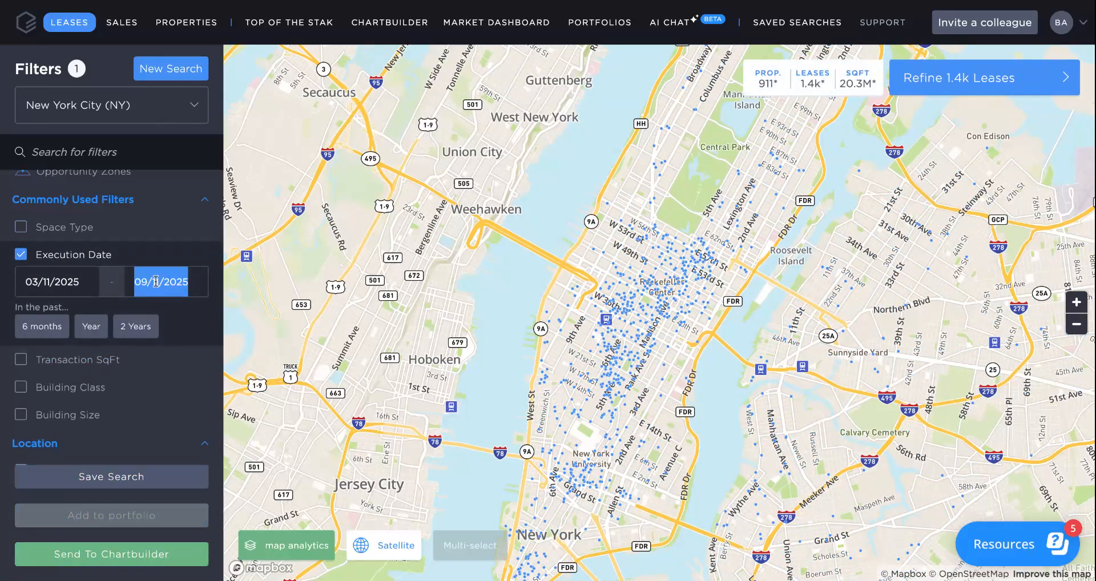
pyautogui.press('BackSpace')
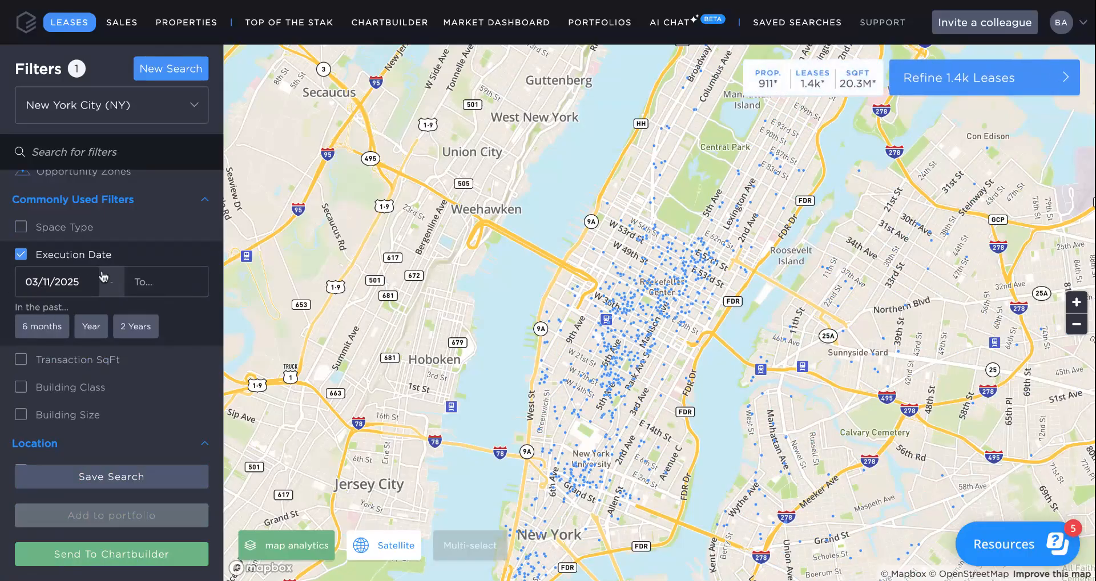
pyautogui.scroll(-1, 111, 316)
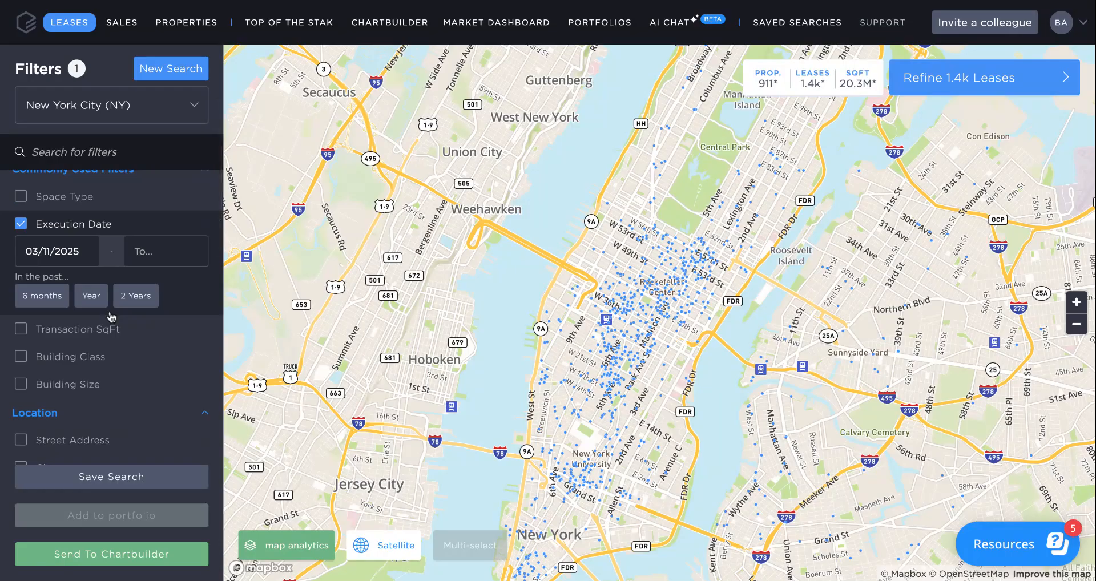
pyautogui.click(964, 77)
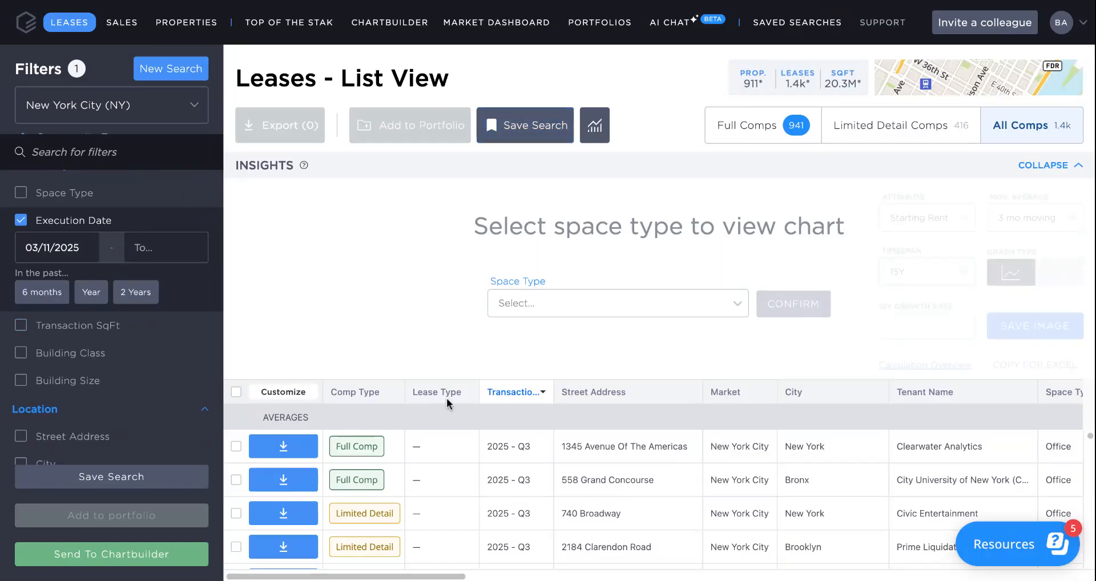
# - Find the Commencement Date column with "com", add it to the lease table, and widen it to fit its full heading
pyautogui.click(285, 393)
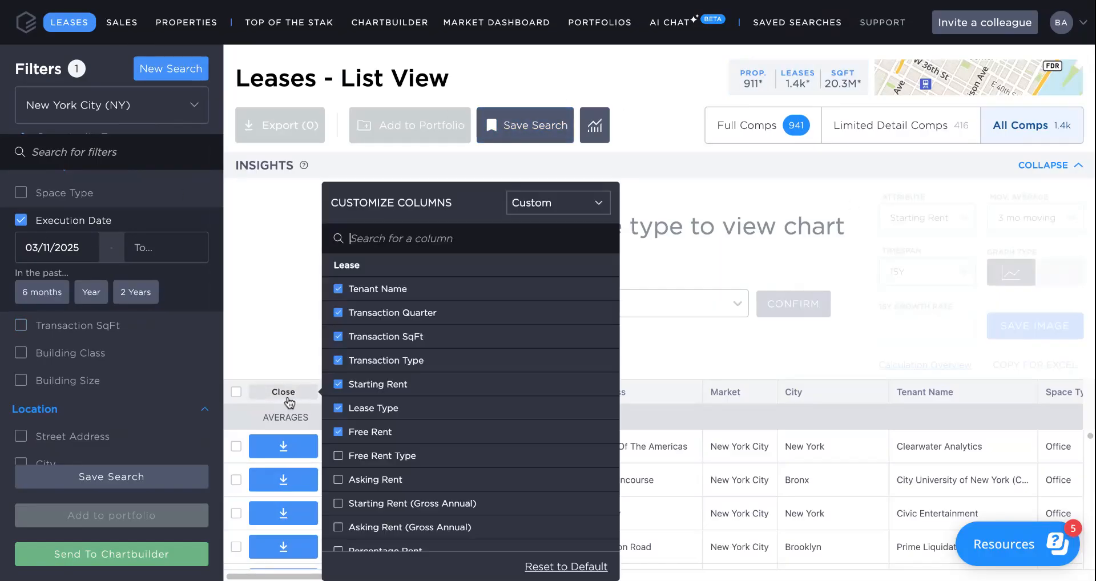
pyautogui.write('com')
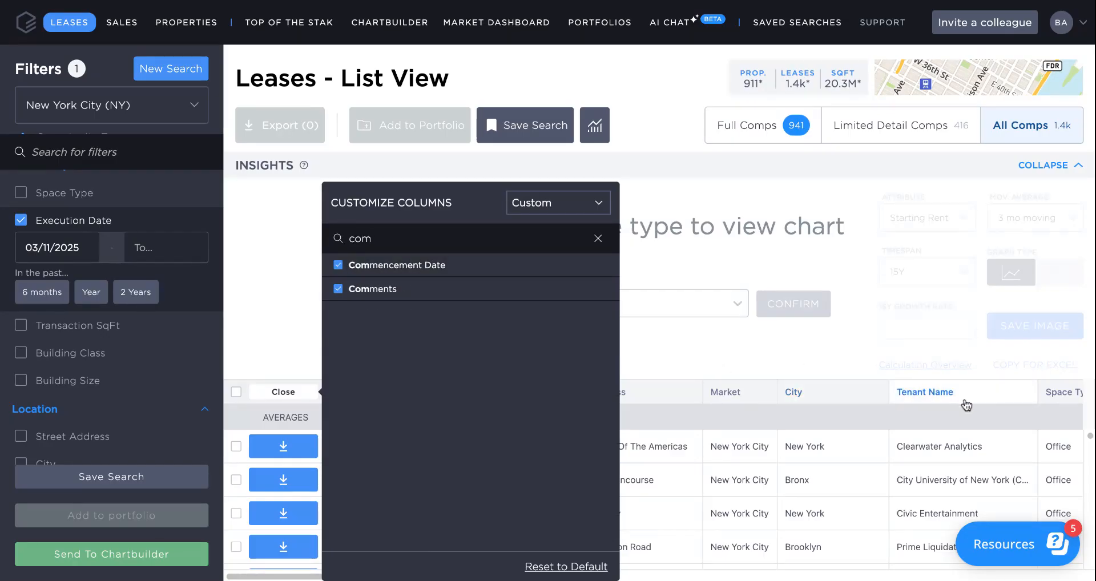
pyautogui.click(406, 269)
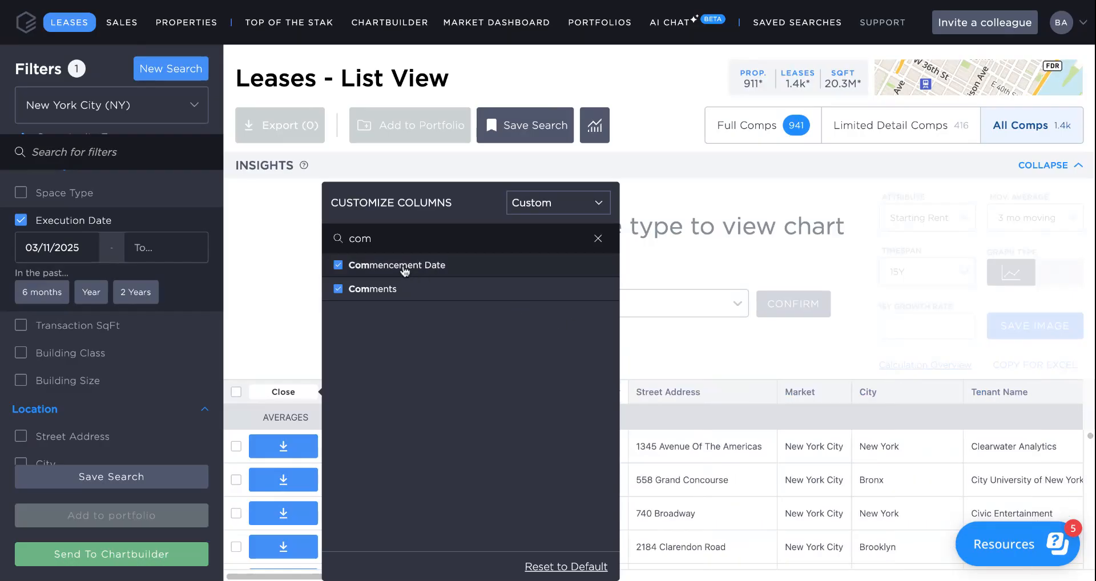
pyautogui.click(274, 311)
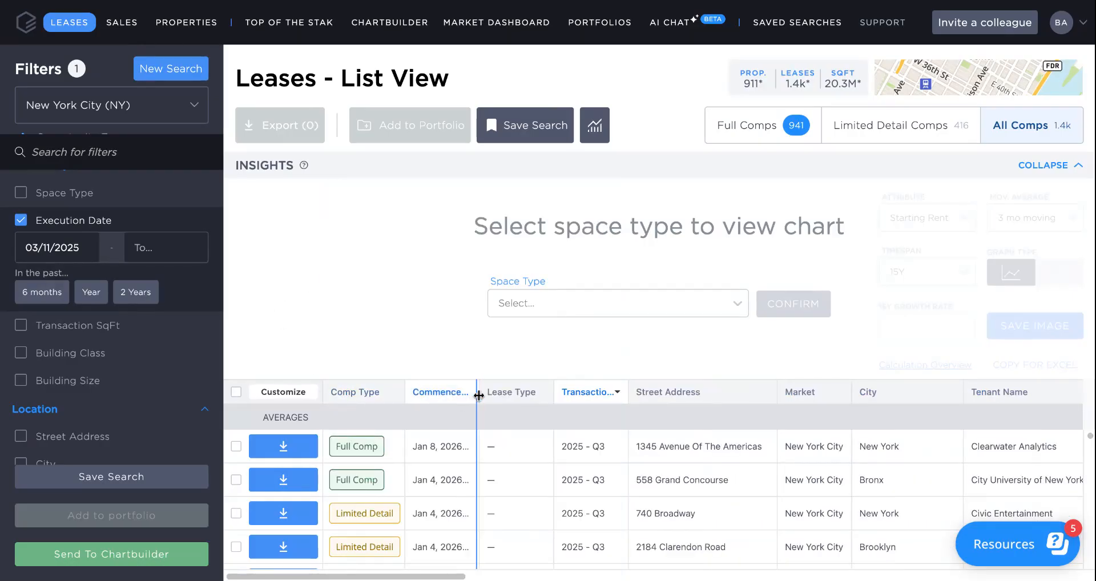
pyautogui.moveTo(478, 394); pyautogui.dragTo(518, 394)
# - Find the Execution Date column with "exe", add it to the lease table, and try to widen it
pyautogui.doubleClick(402, 244)
pyautogui.write('exe')
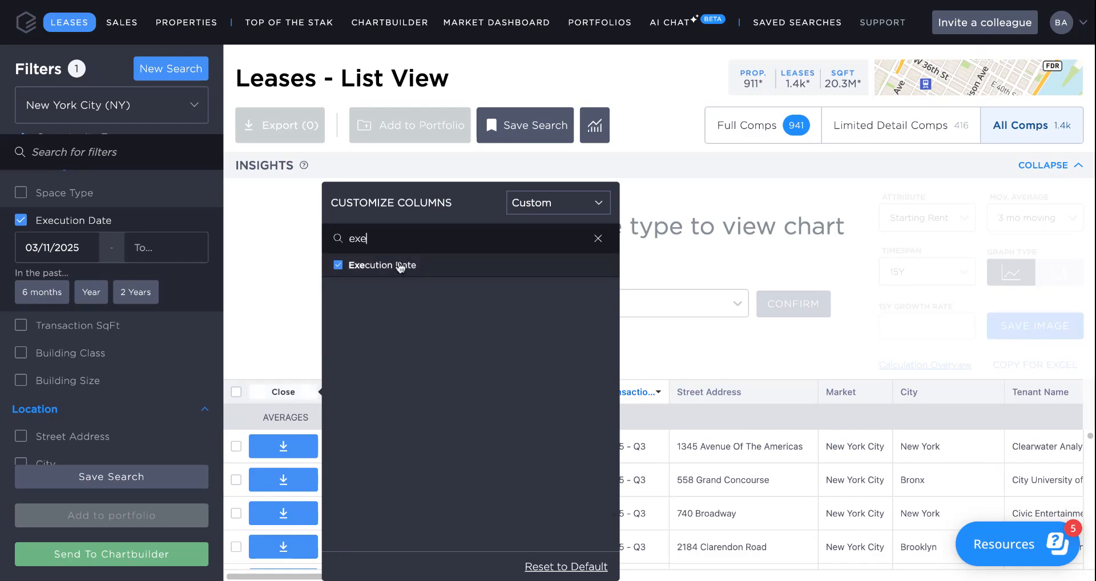
pyautogui.click(397, 266)
pyautogui.click(297, 291)
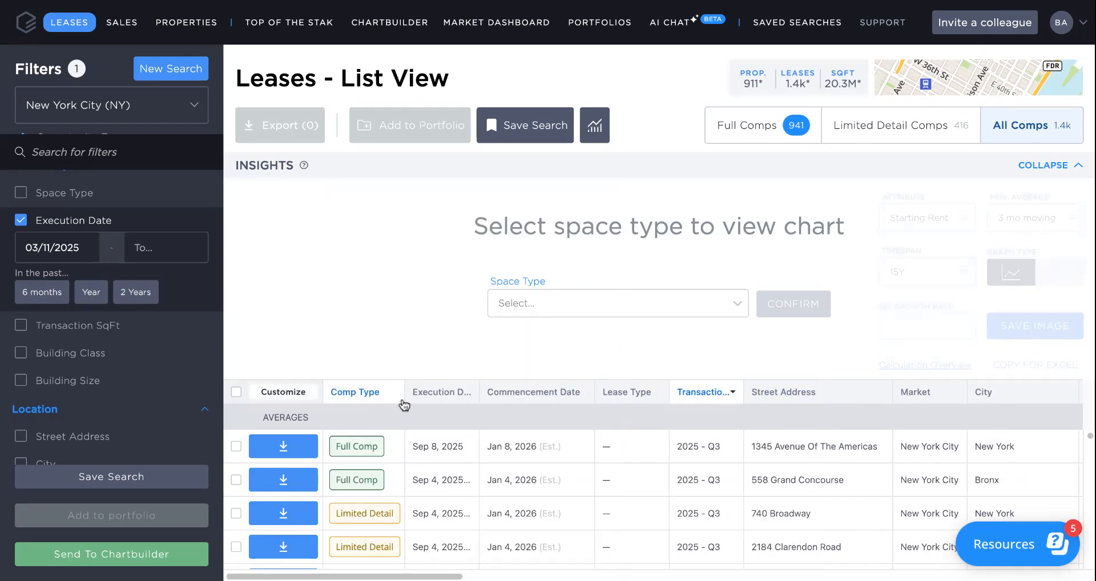
pyautogui.moveTo(428, 392); pyautogui.dragTo(456, 394)
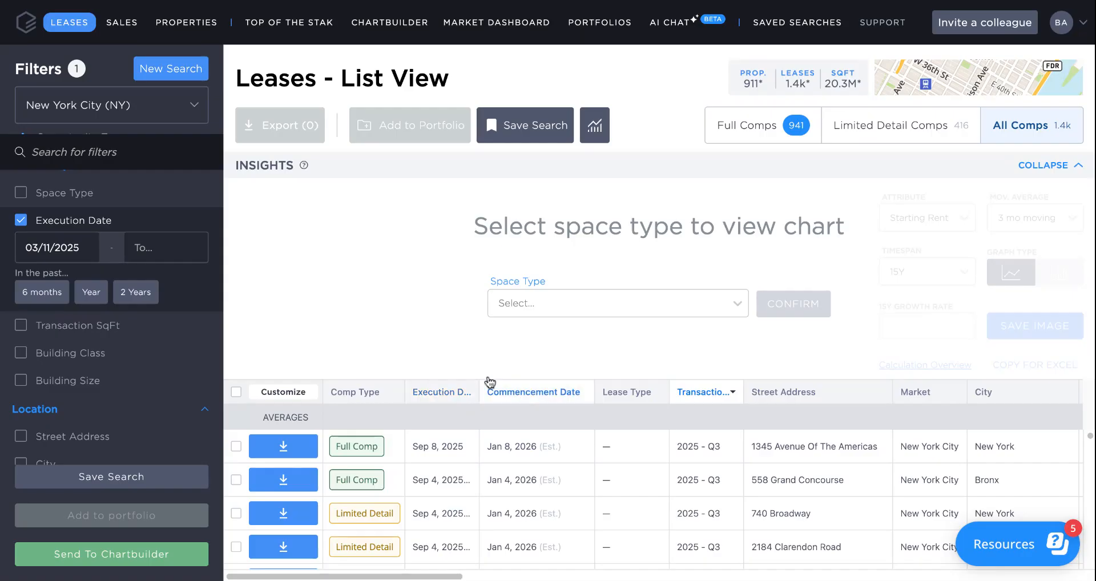
# - Collapse the Insights section and compare the execution and commencement dates down the lease list
pyautogui.click(1038, 167)
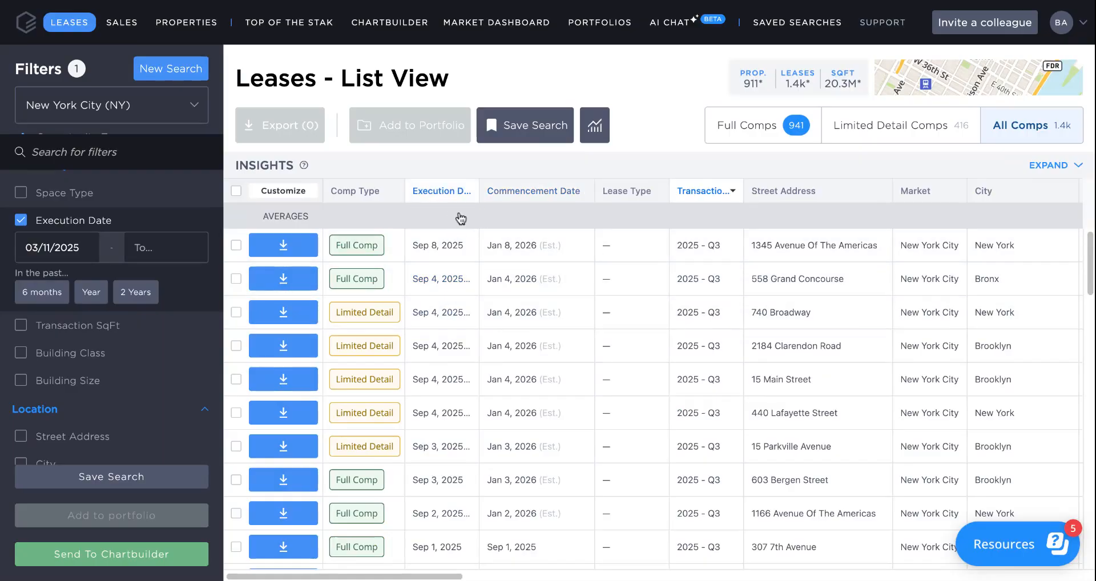
pyautogui.scroll(-5, 472, 459)
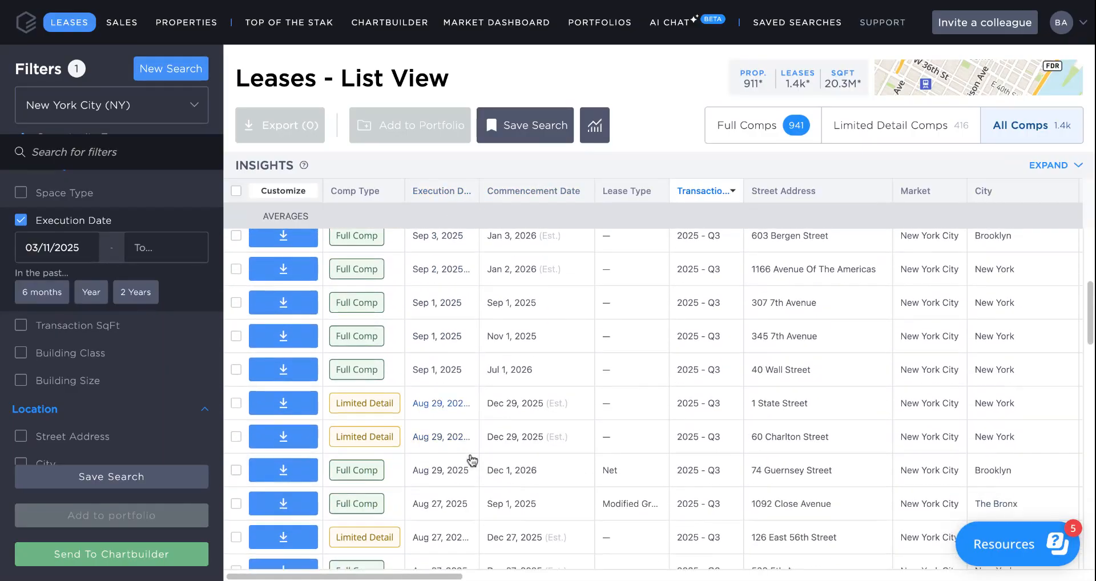
pyautogui.scroll(-1, 472, 459)
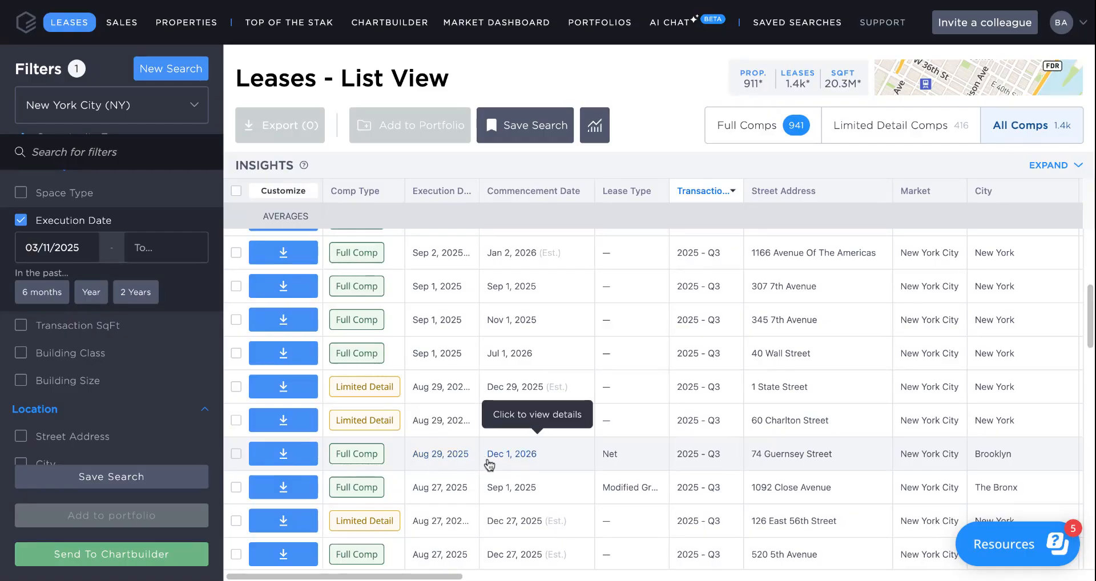
pyautogui.scroll(-1, 507, 466)
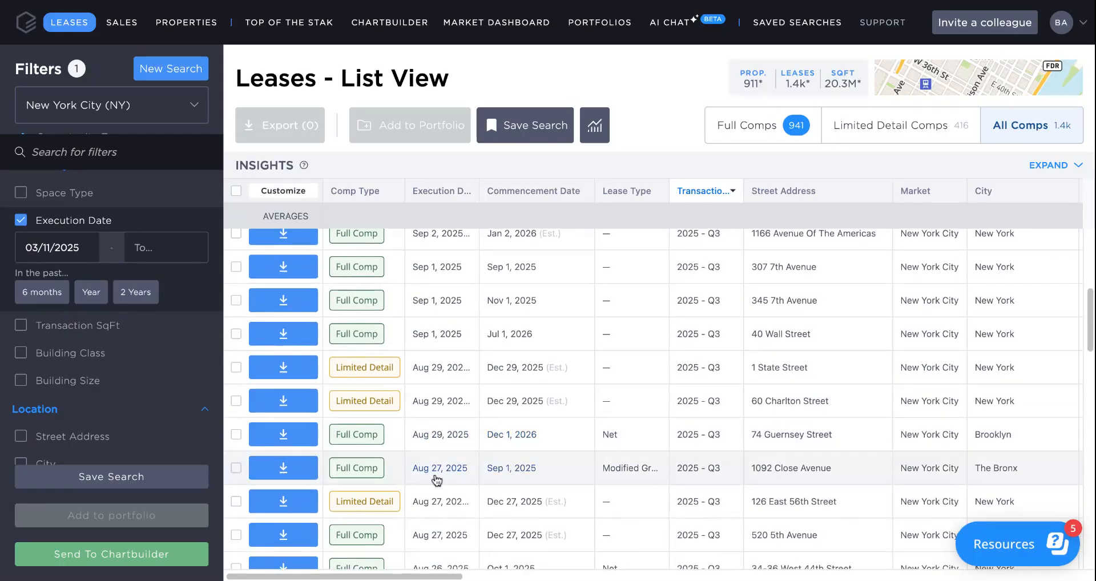
pyautogui.scroll(-2, 515, 477)
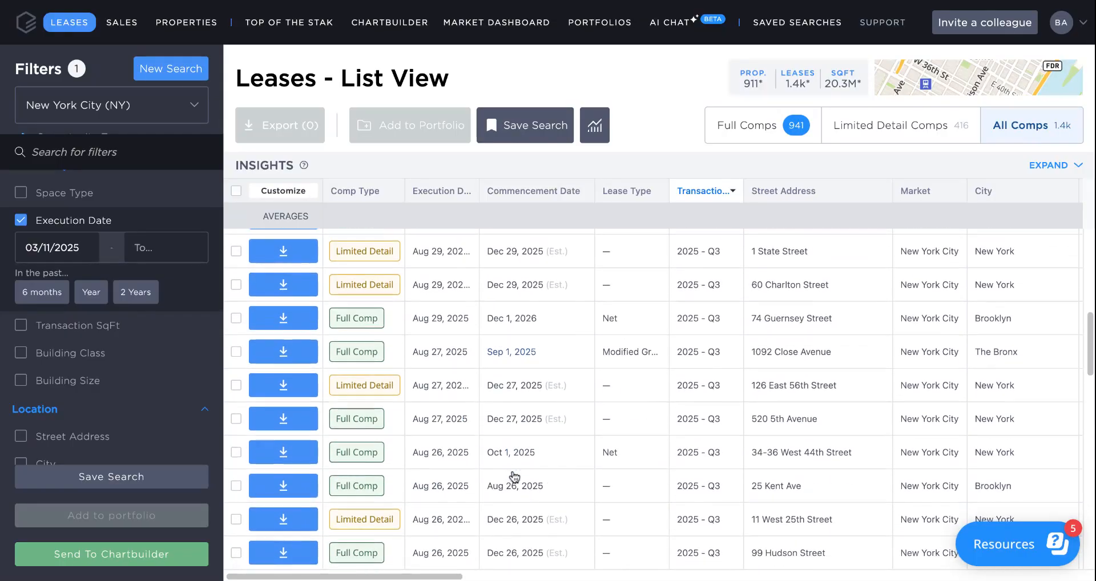